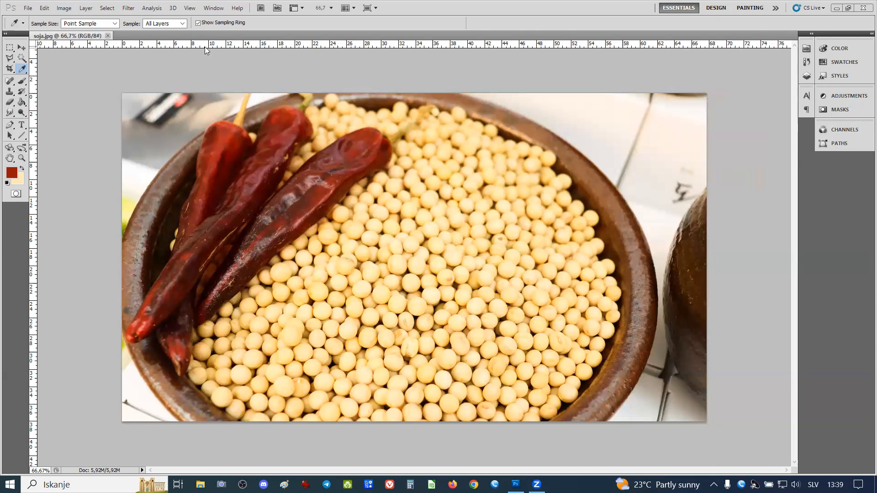
click(46, 9)
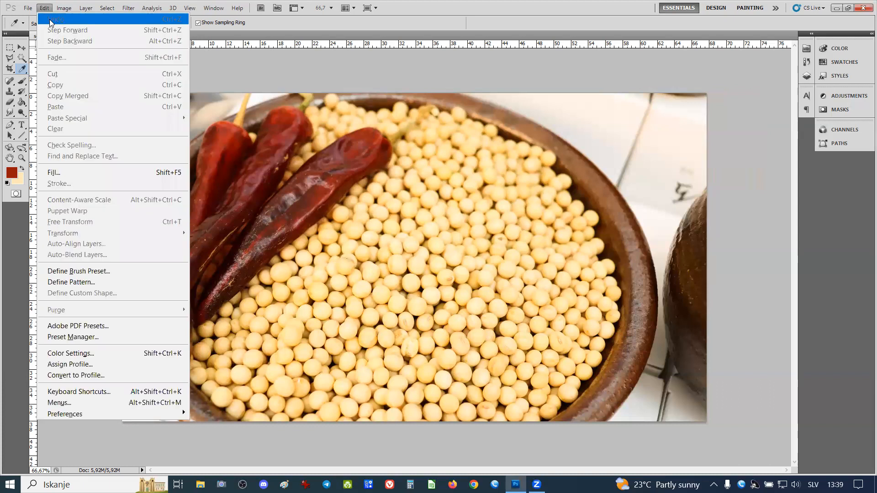
mouse_move(63, 10)
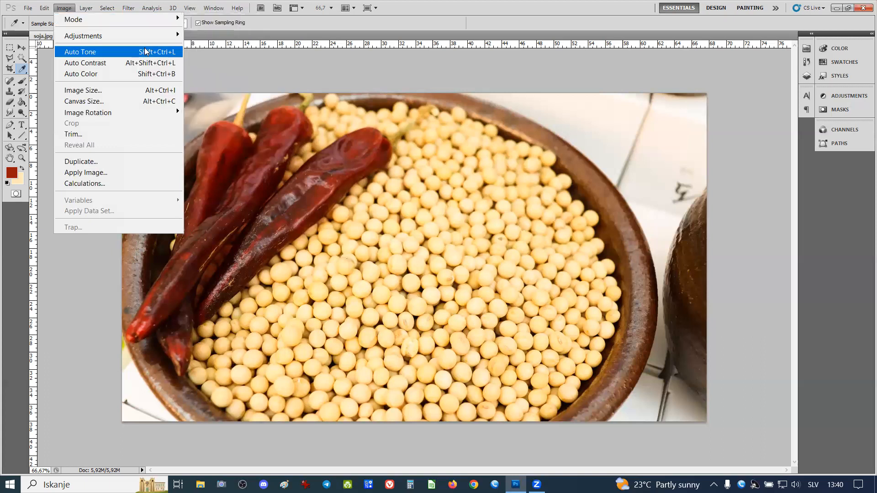
mouse_move(147, 20)
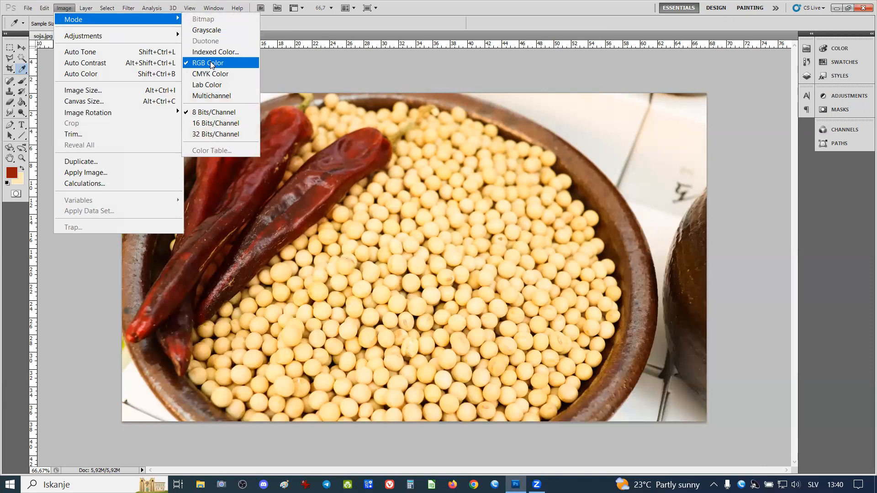
mouse_move(128, 8)
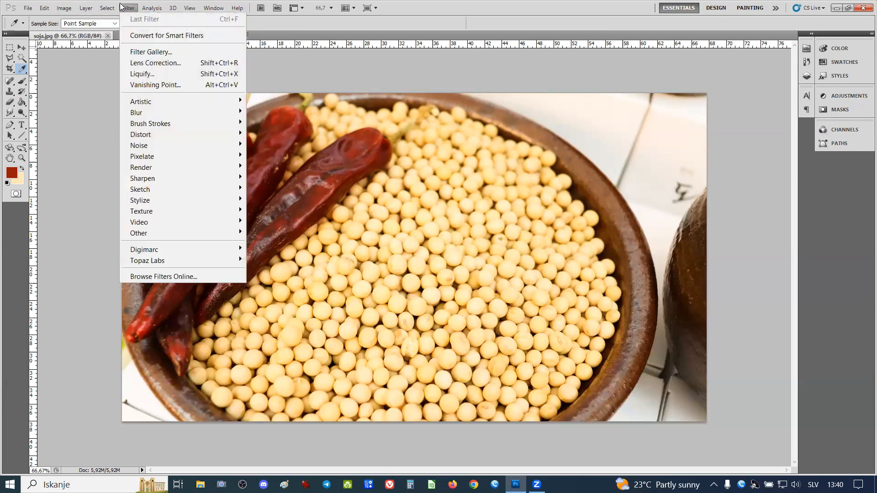
mouse_move(86, 8)
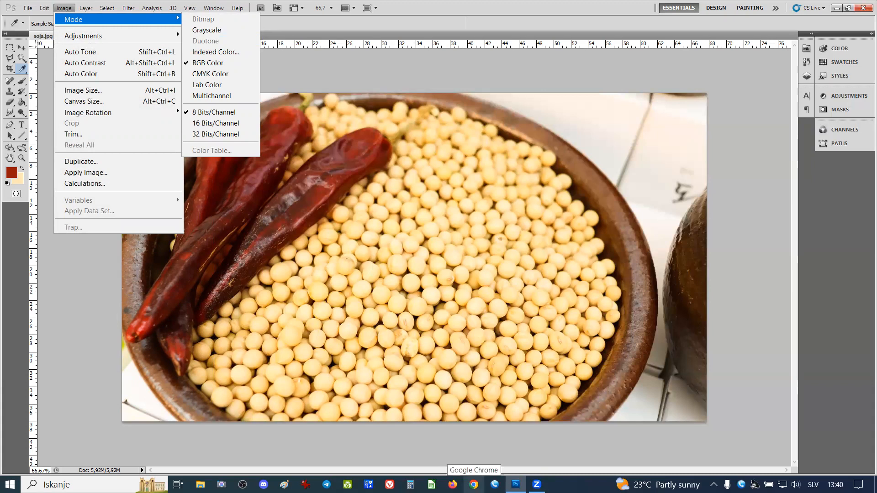
- Switch to Google Chrome with the SilWin profile and bring up the open ChatGPT page
click(474, 484)
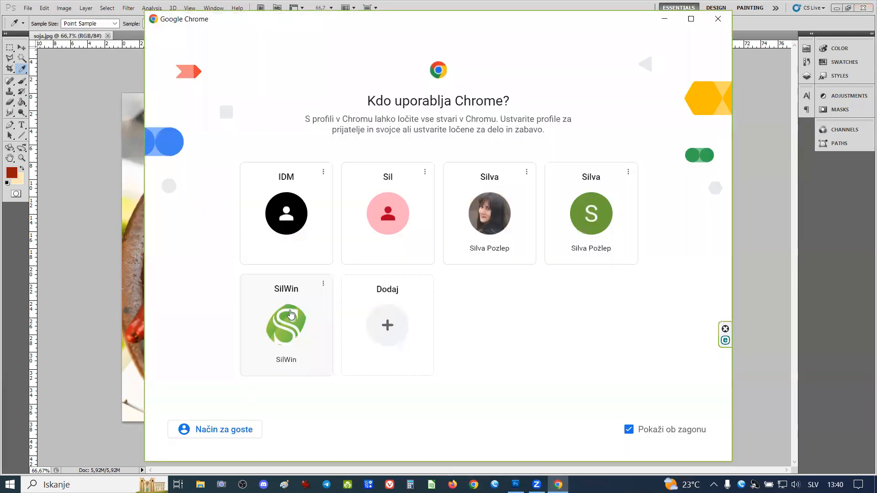
click(290, 315)
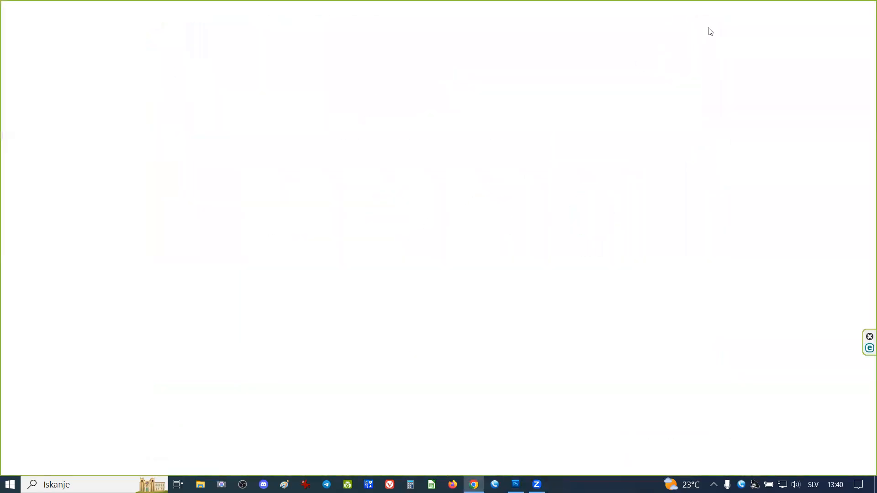
click(736, 10)
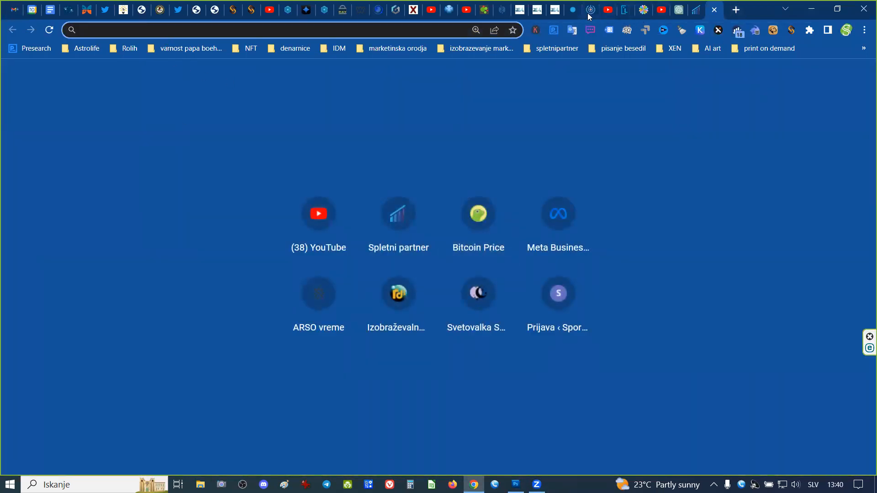
click(678, 13)
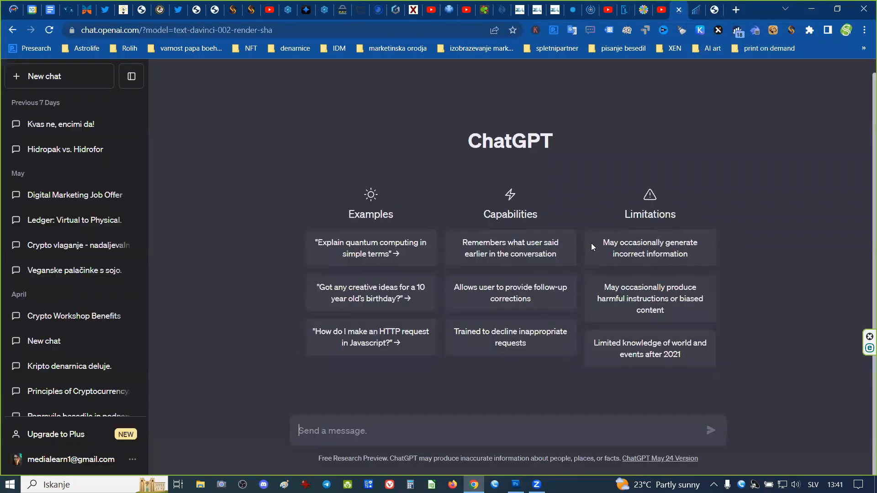
- Ask ChatGPT "kaj so RGB barve"
click(379, 429)
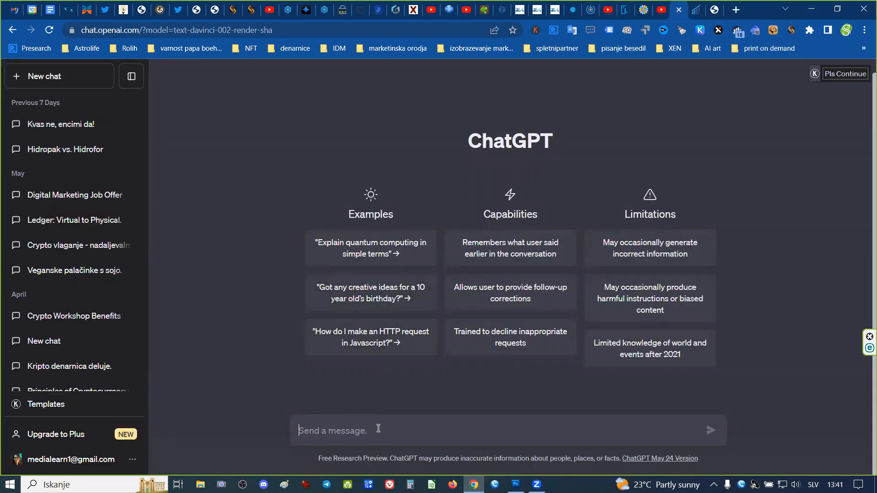
text(kaj so )
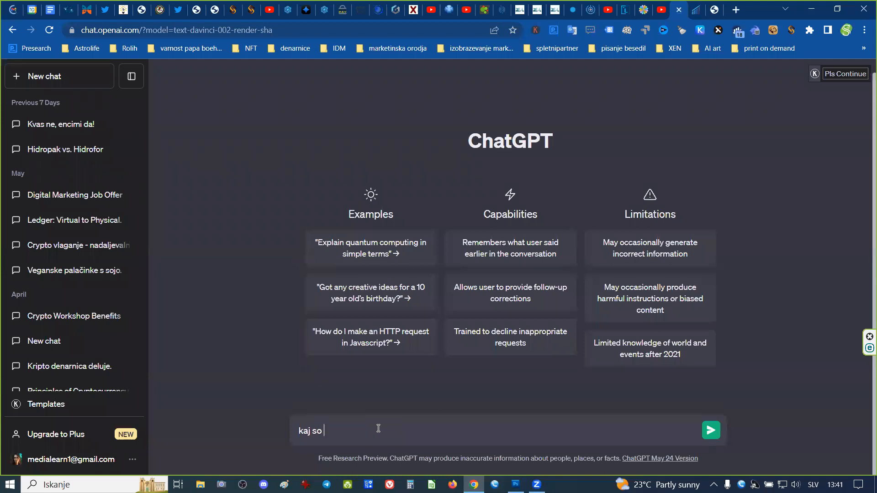
text(RGB barve)
key(Return)
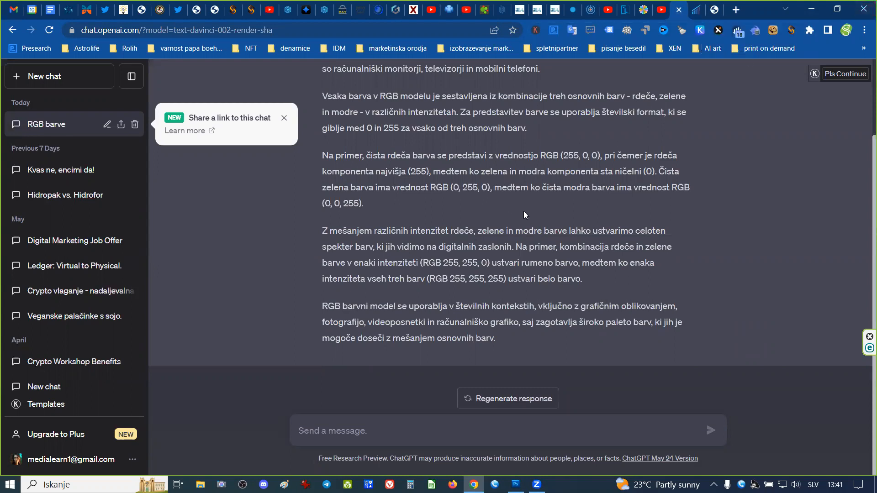
- Return to Photoshop and magnify the soybeans in soja.jpg to 3200% to examine the individual pixels
key(alt+Tab)
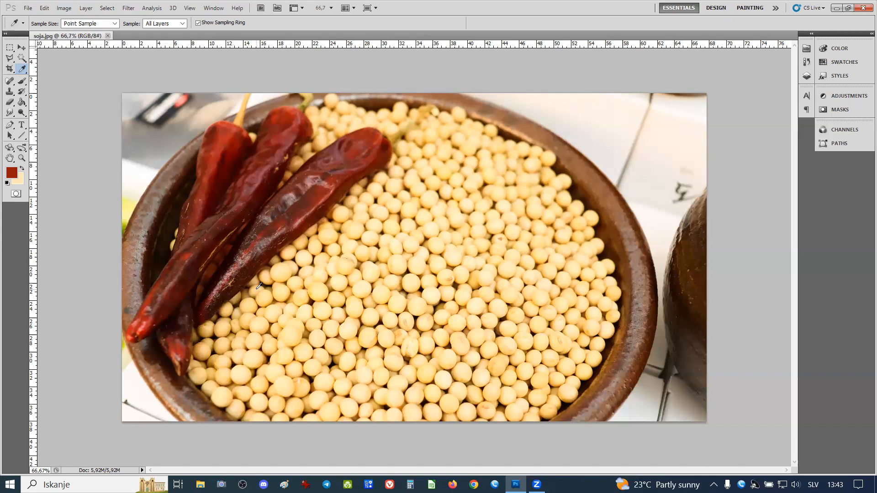
key(ctrl+plus)
key(ctrl+plus)
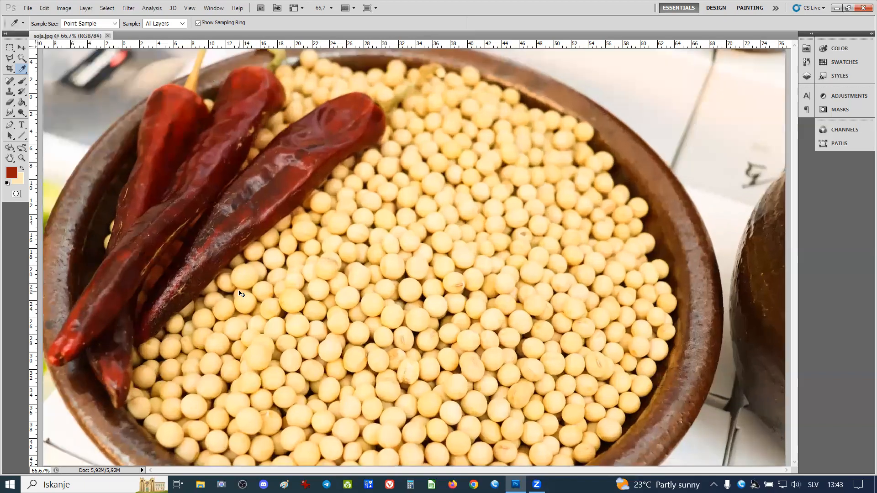
key(ctrl+plus)
key(ctrl+plus)
key(ctrl+plus)
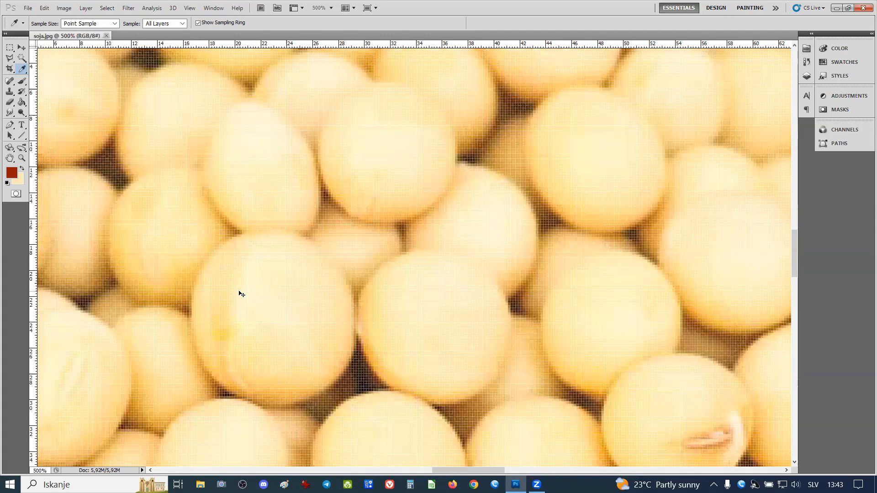
key(ctrl+plus)
key(ctrl+plus)
key(ctrl+plus)
key(ctrl+plus)
key(ctrl+plus)
key(ctrl+plus)
key(ctrl+plus)
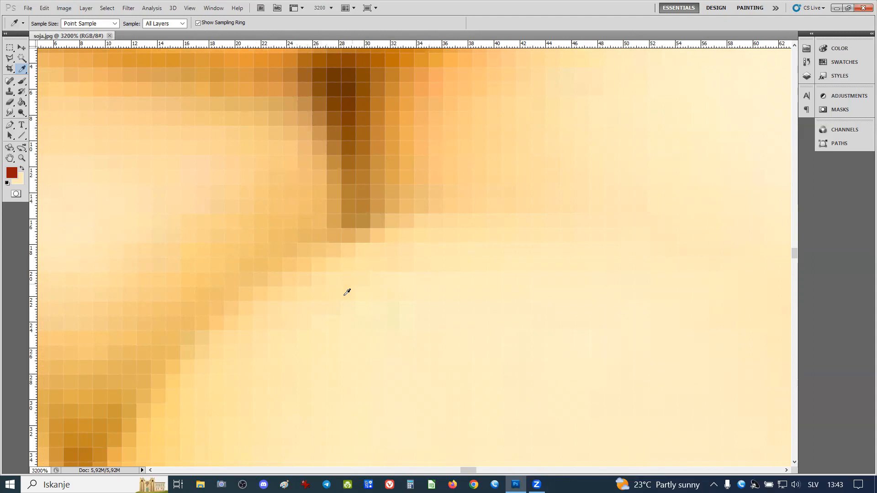
- Sample a brown pixel with the foreground Color Picker, examine its RGB values and hex code, and close the picker without applying the colour
click(12, 173)
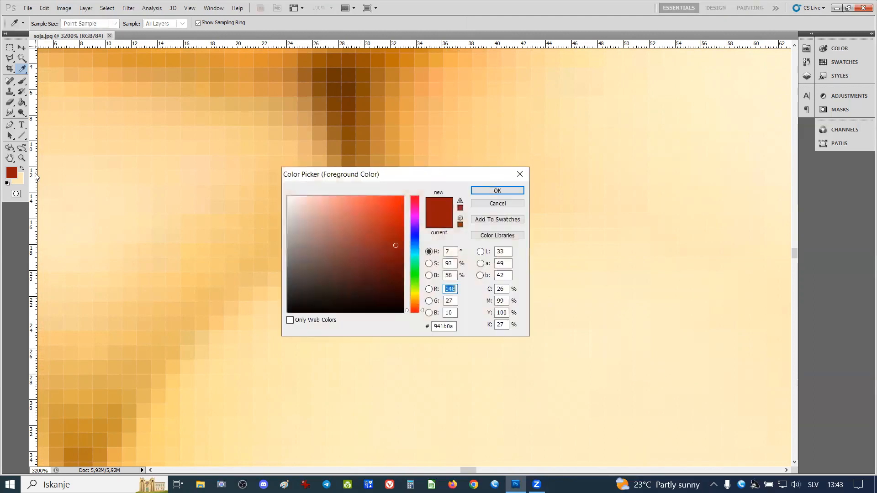
click(337, 117)
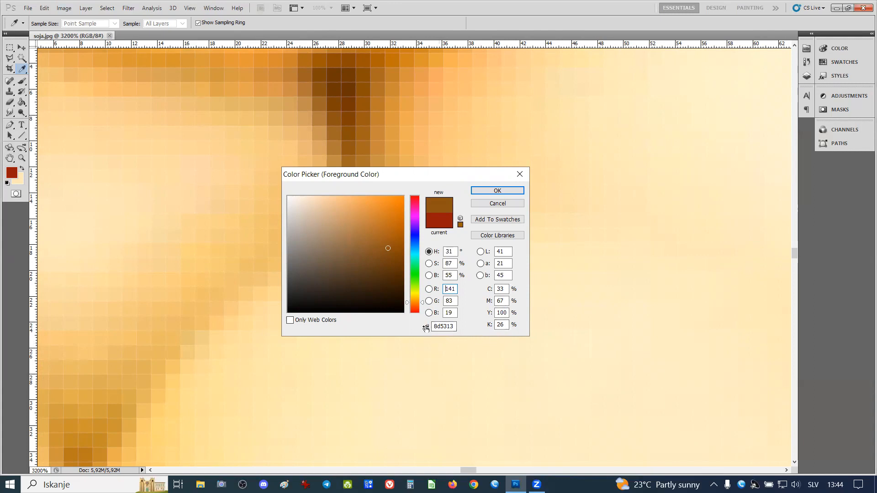
drag(434, 325, 462, 327)
click(449, 327)
drag(449, 326, 453, 327)
click(441, 327)
click(442, 331)
click(501, 204)
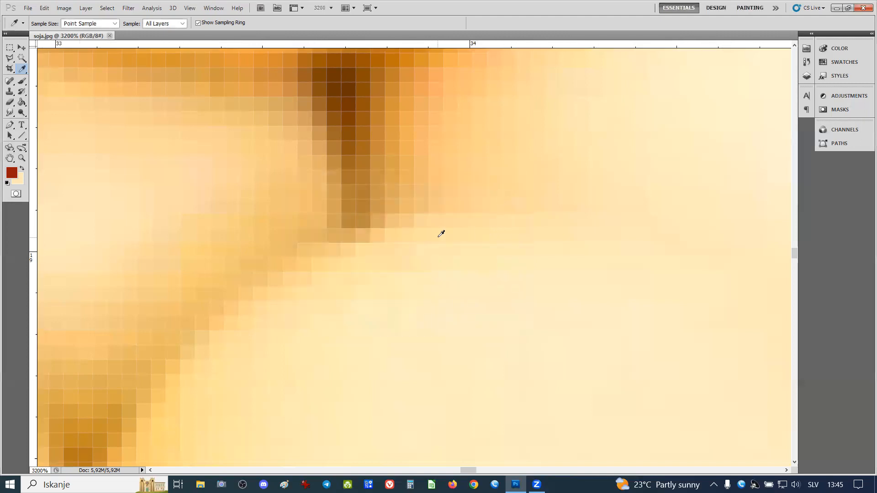
- Convert the image to Grayscale mode, discarding the colour information, and fit the whole picture in view
click(68, 8)
mouse_move(74, 19)
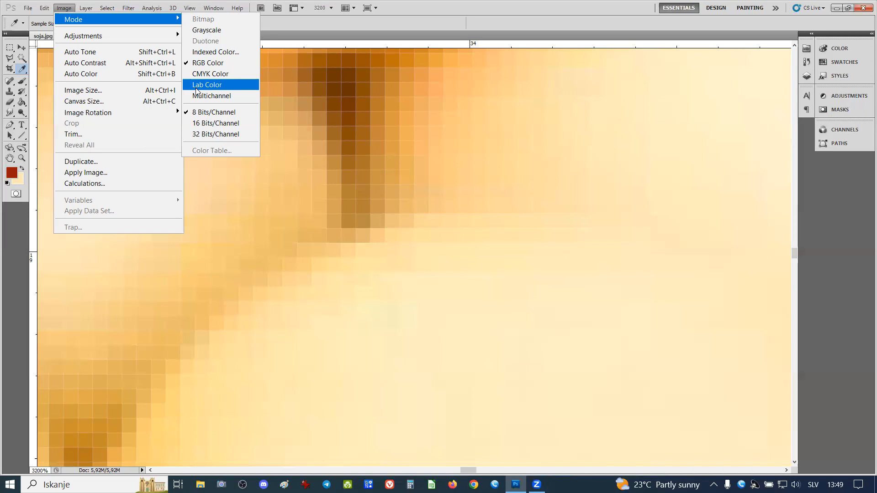
click(216, 31)
click(421, 188)
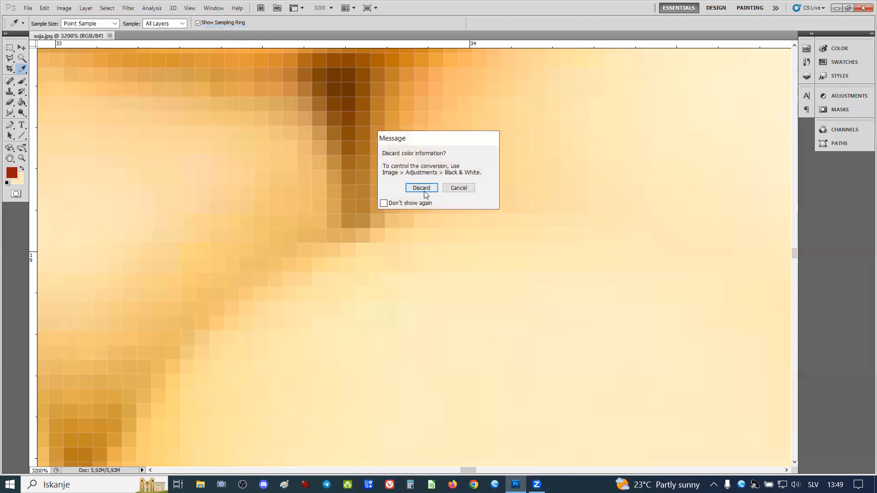
double_click(9, 158)
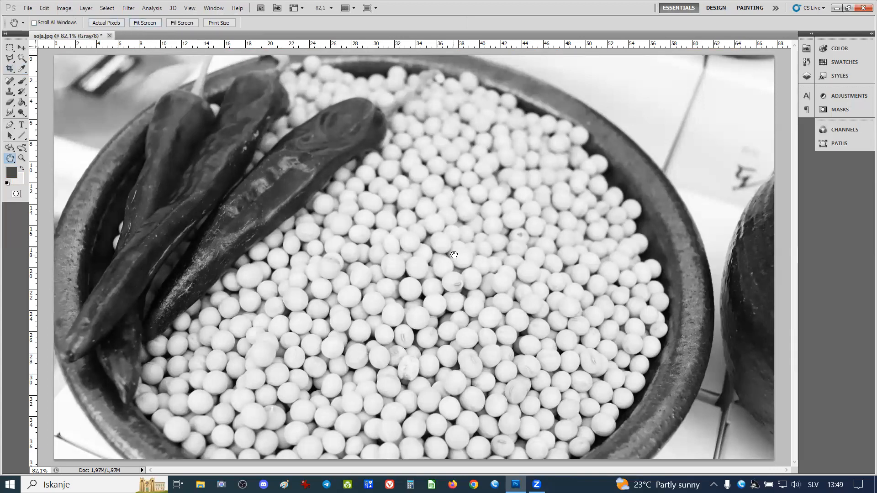
- Convert the grayscale image back to RGB Color mode
click(64, 7)
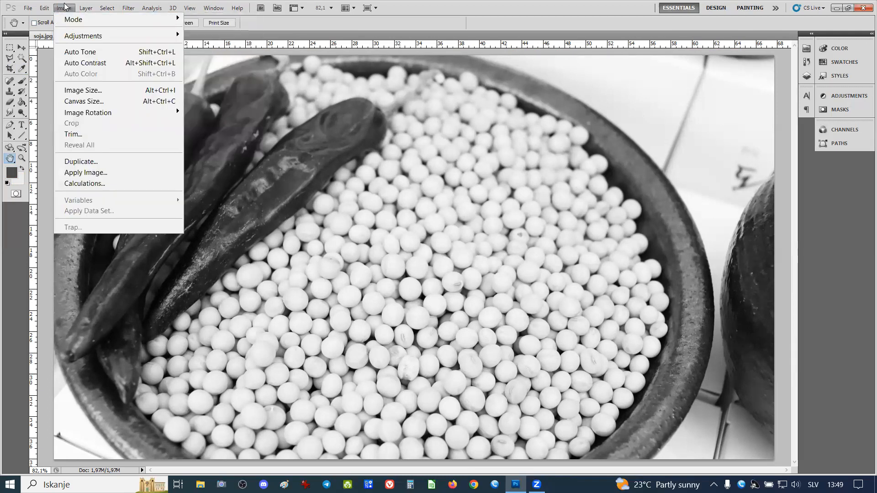
mouse_move(69, 19)
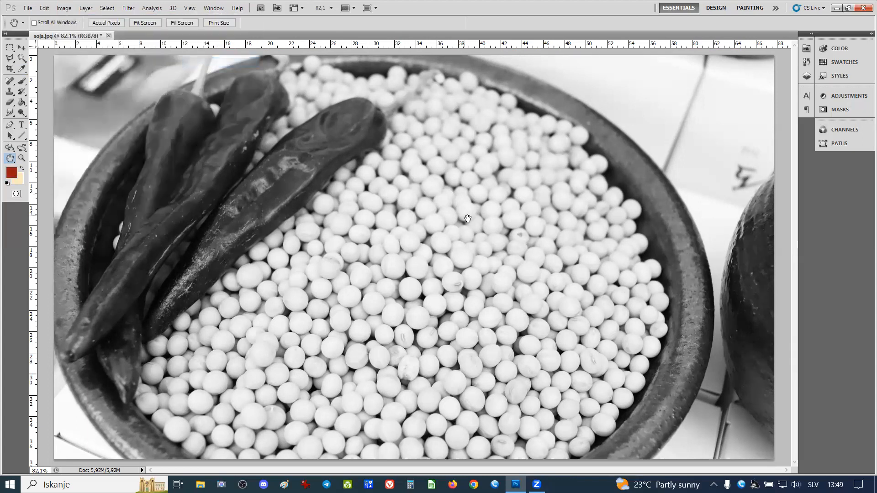
click(64, 8)
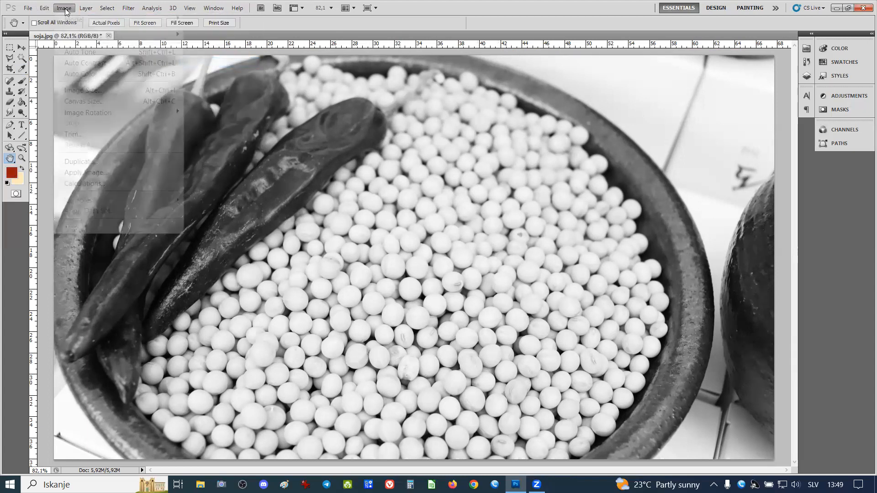
mouse_move(174, 19)
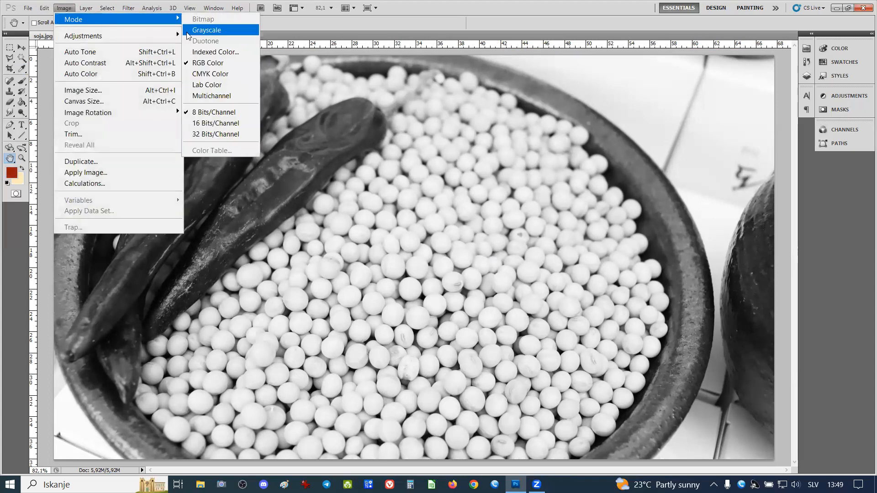
click(210, 63)
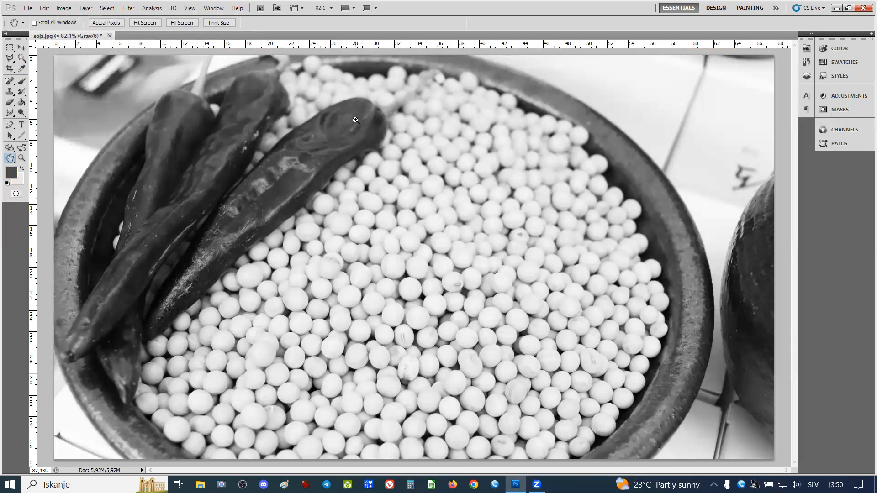
- Try to undo the colour mode conversions to get back to the original colours
key(ctrl+z)
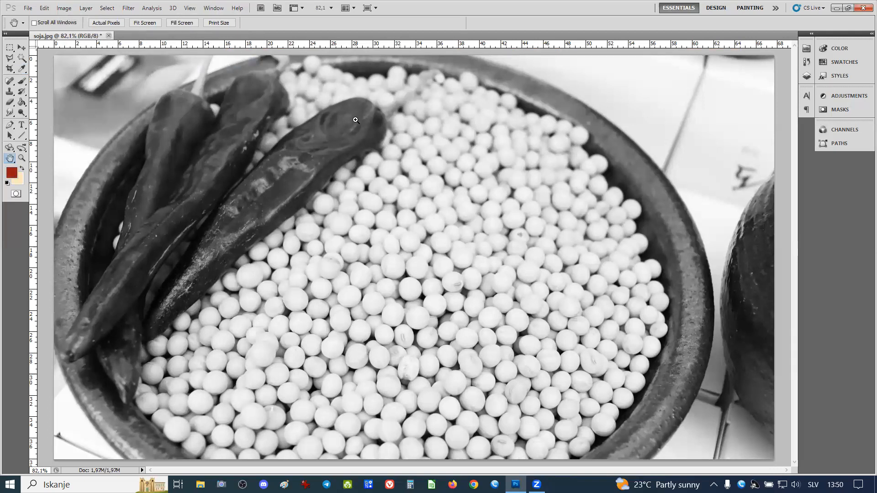
key(ctrl+z)
key(ctrl+z)
key(ctrl+z)
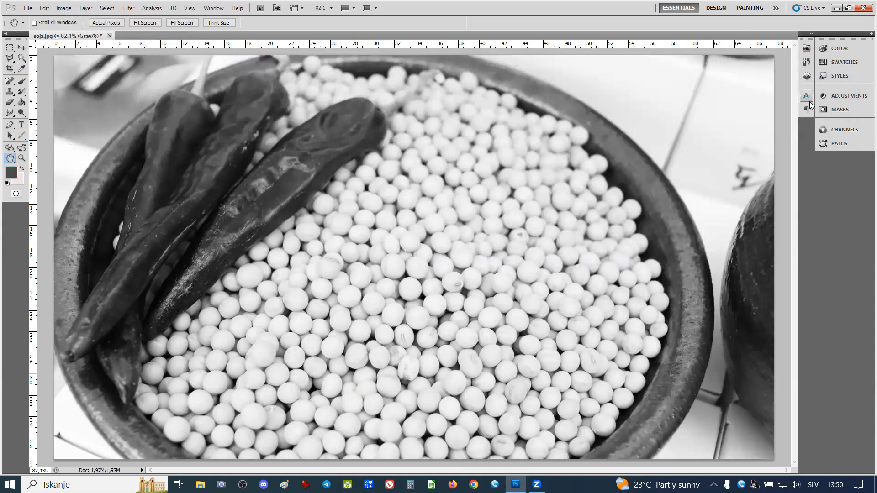
- Restore the image to its original soja.jpg snapshot from the history, and collapse the expanded panels
click(812, 34)
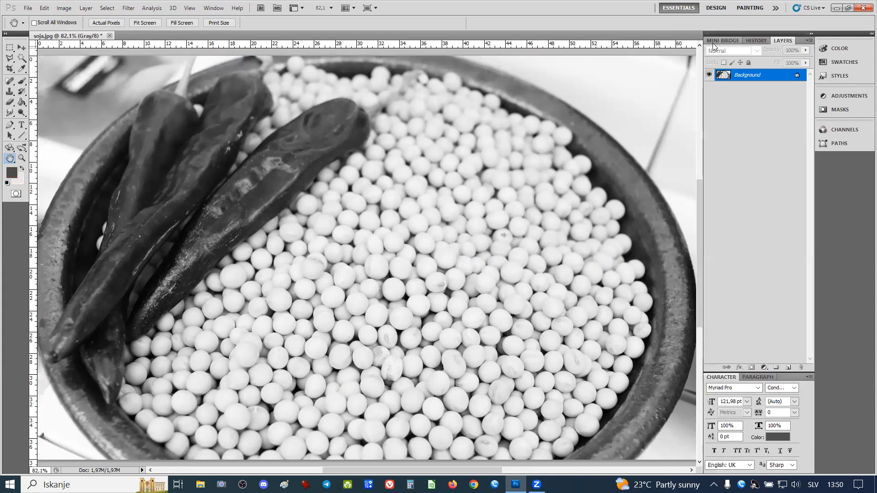
click(756, 39)
click(744, 51)
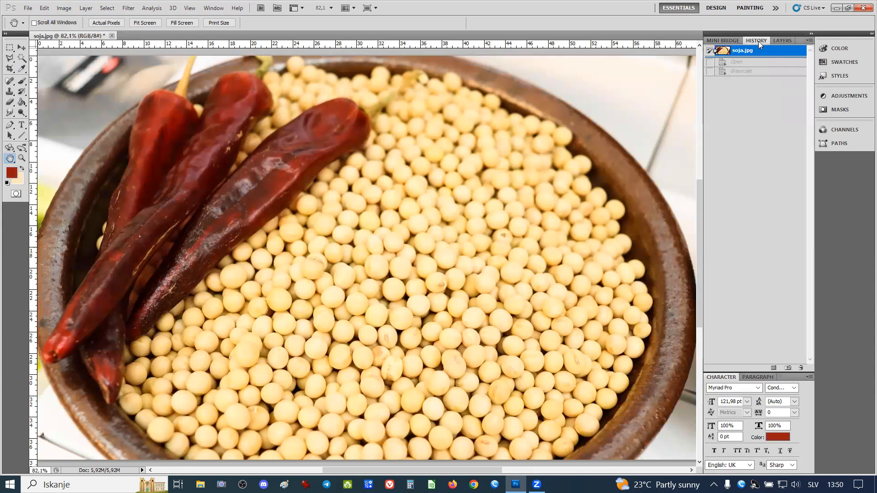
click(811, 34)
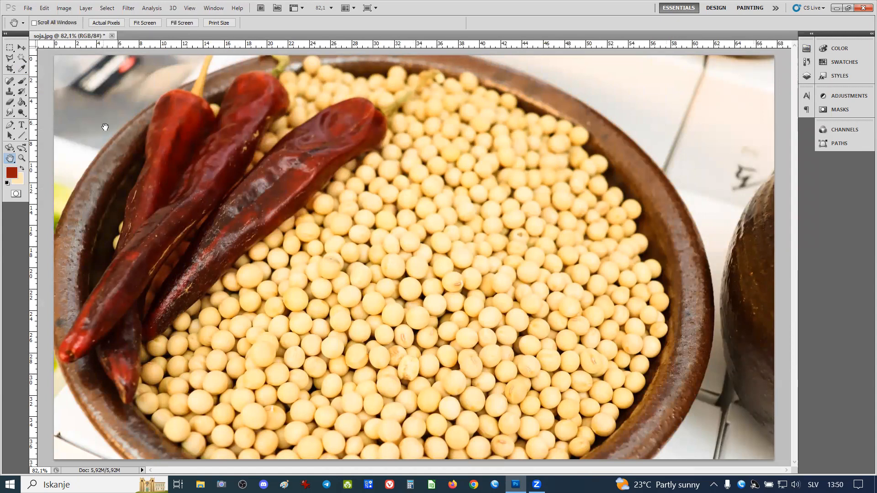
- Convert the image to CMYK Color mode, accepting the U.S. Web Coated (SWOP) v2 profile
click(64, 8)
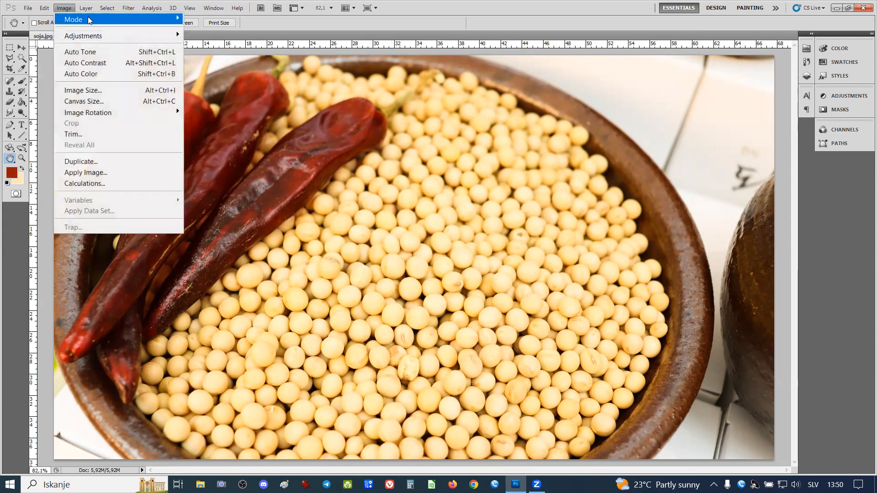
mouse_move(97, 18)
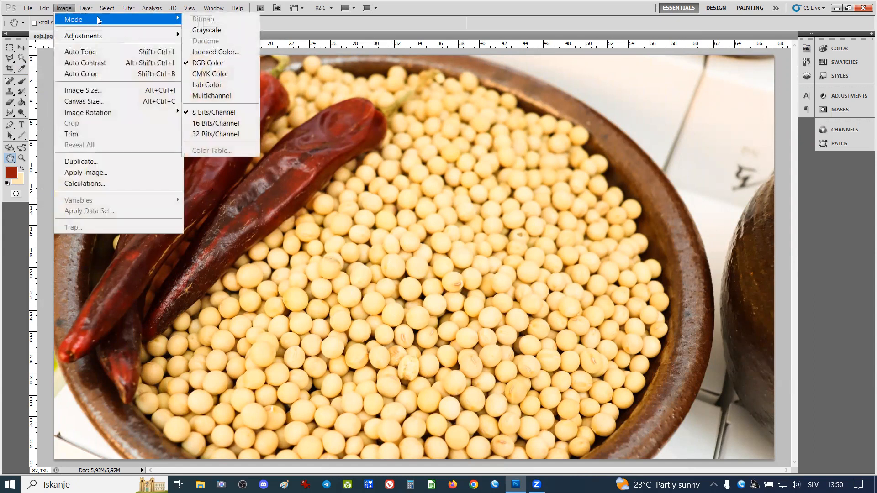
click(211, 73)
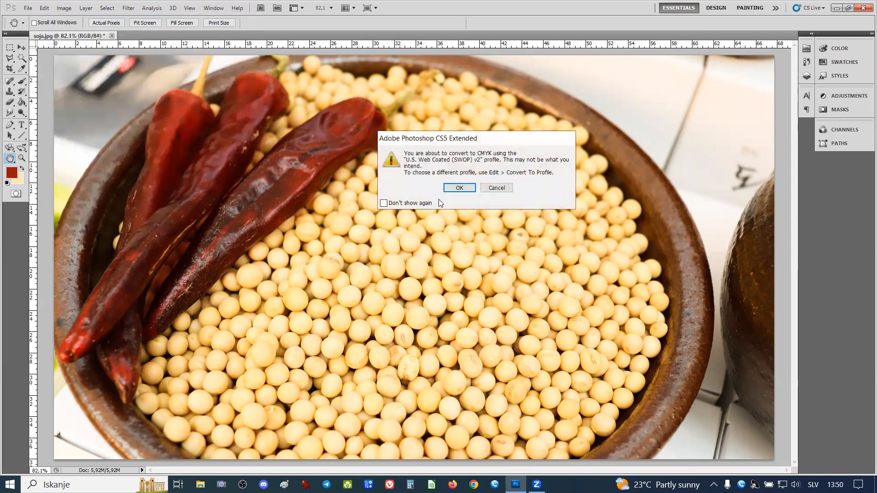
click(460, 188)
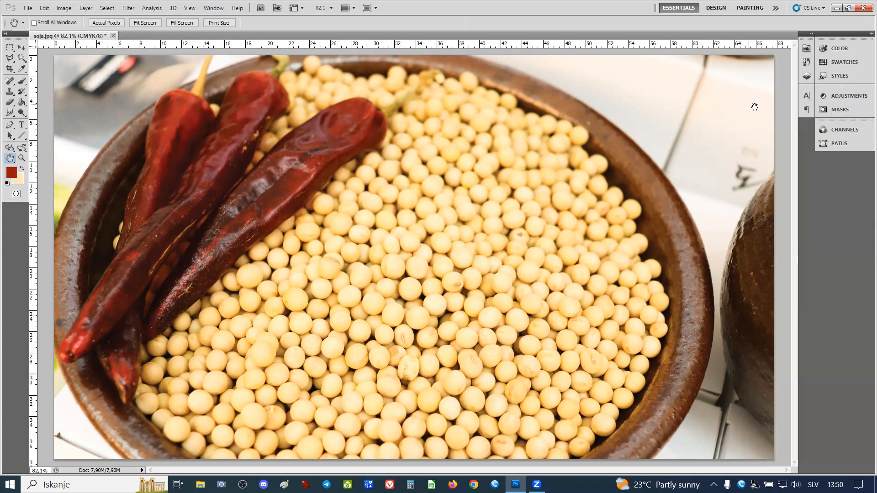
- Restore the image to its original soja.jpg snapshot from the history and open its Image Size settings
click(810, 34)
click(749, 52)
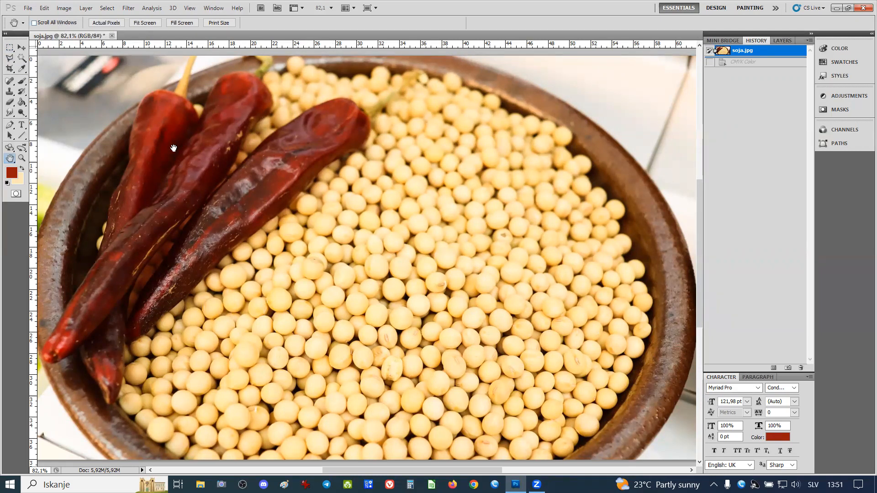
click(63, 9)
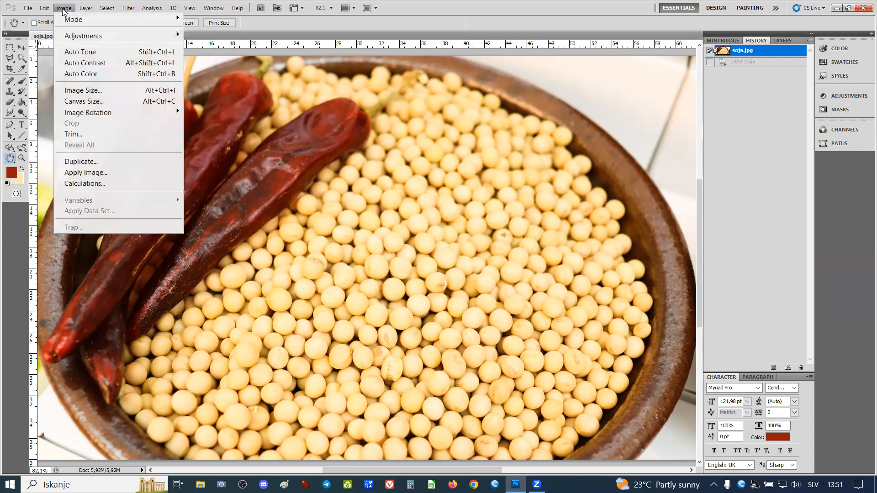
click(80, 91)
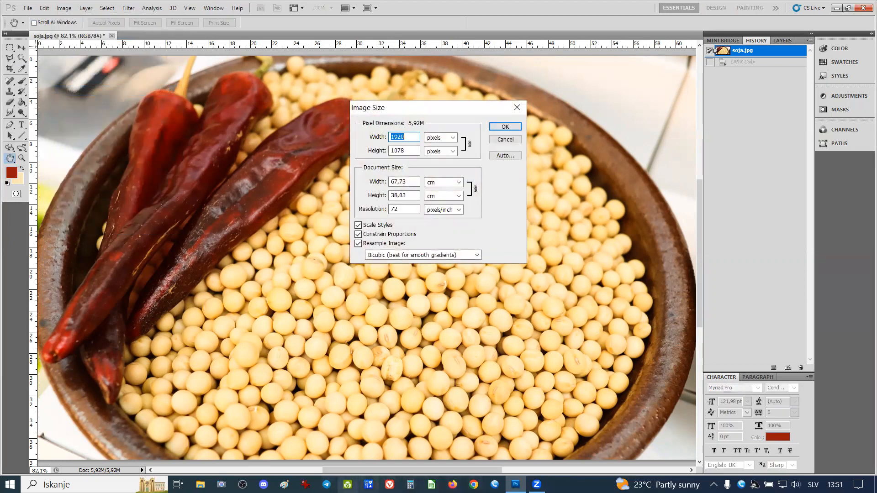
- Switch to IrfanView, open the picture 5g omrežje.jpg and enlarge the window to full screen
click(306, 485)
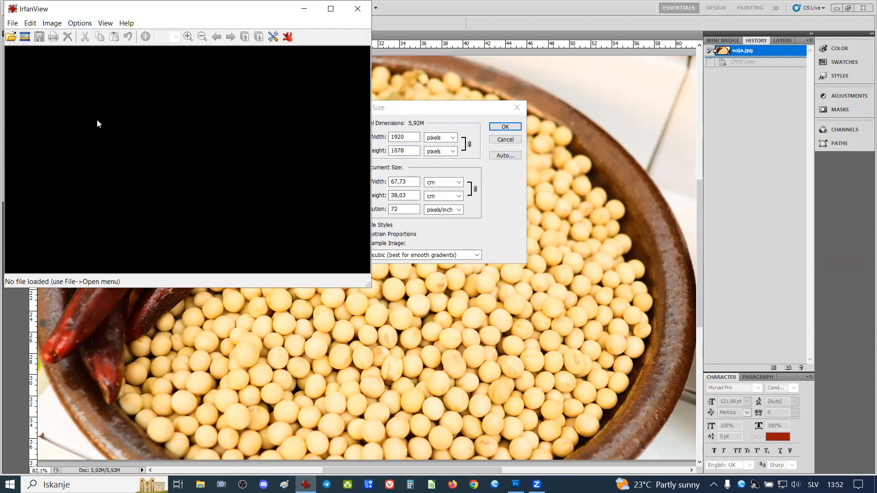
click(10, 24)
click(28, 35)
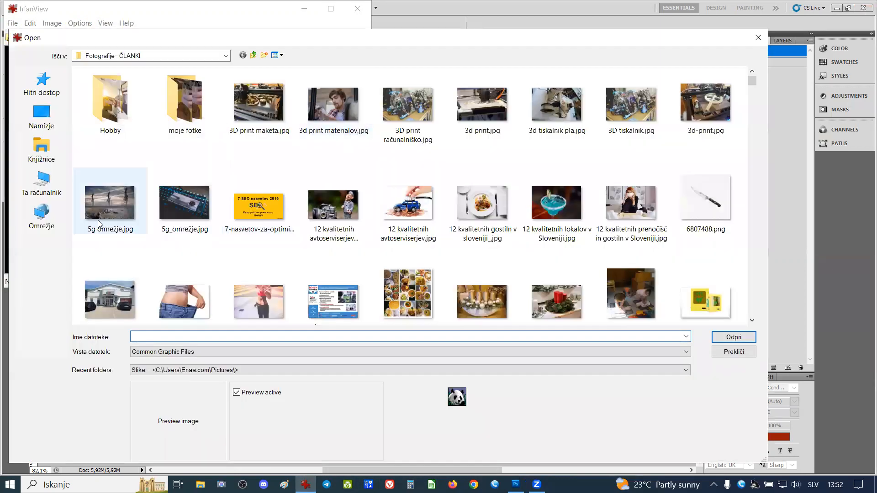
click(133, 211)
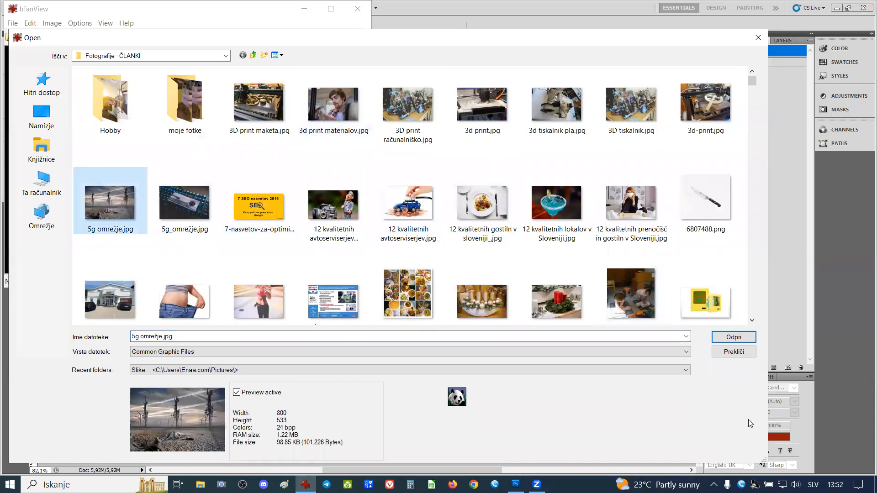
scroll(706, 292, down, 3)
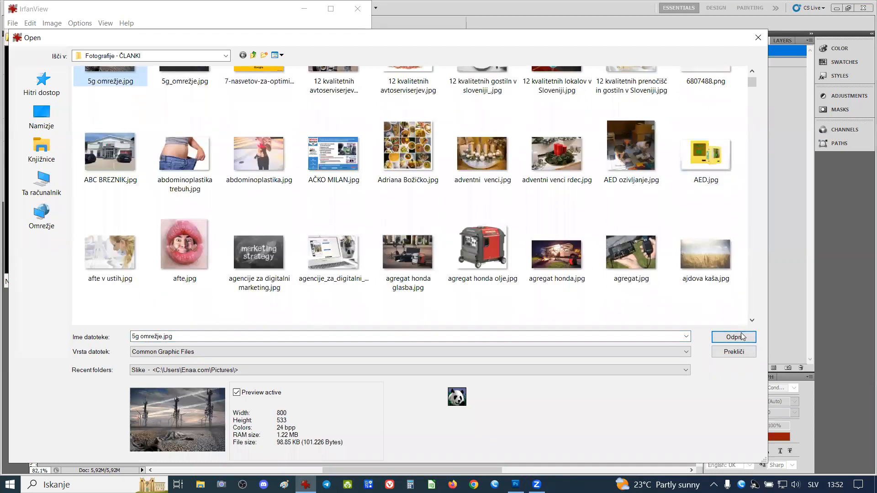
click(734, 337)
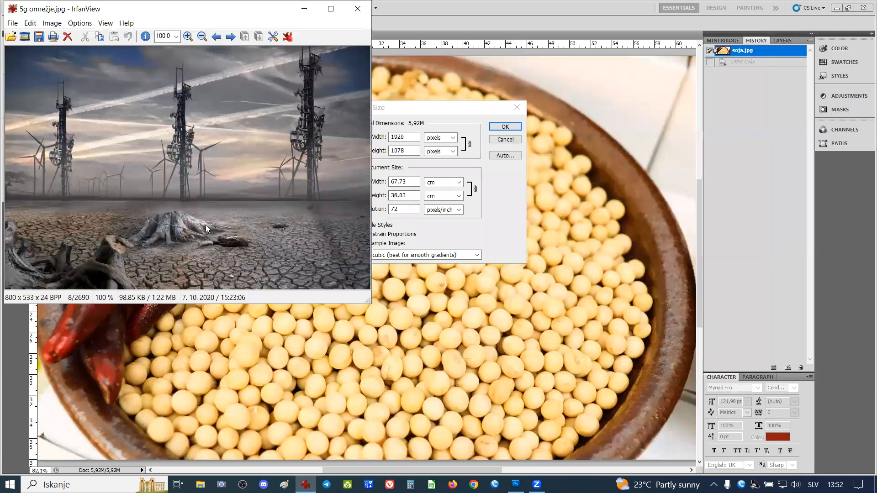
drag(146, 8, 334, 98)
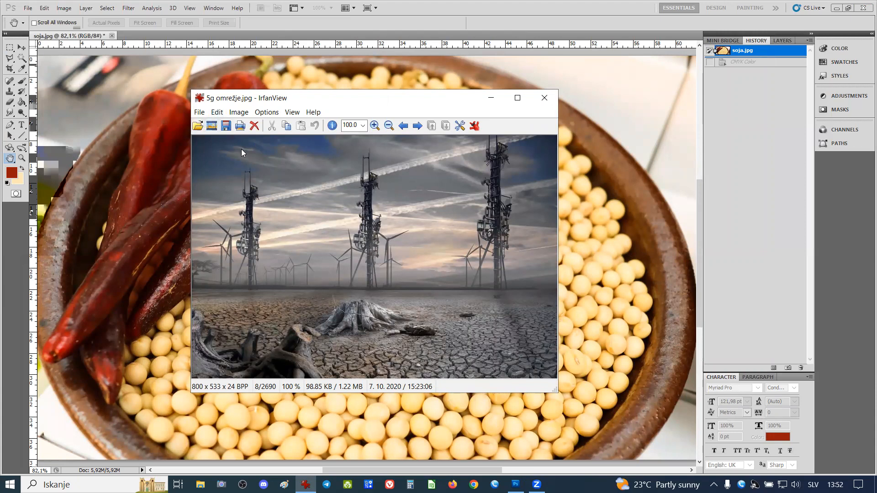
click(519, 97)
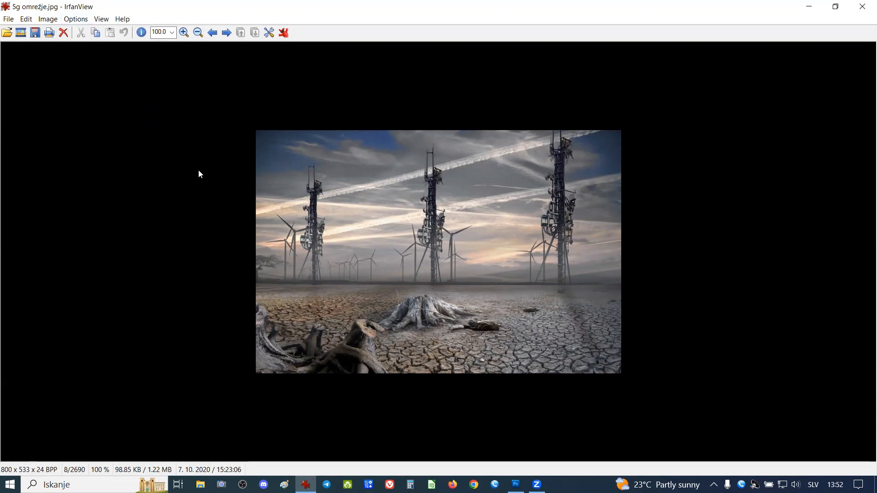
- Try 72 DPI in the Resize/Resample settings, apply 96 DPI to the picture, and close IrfanView
key(ctrl+r)
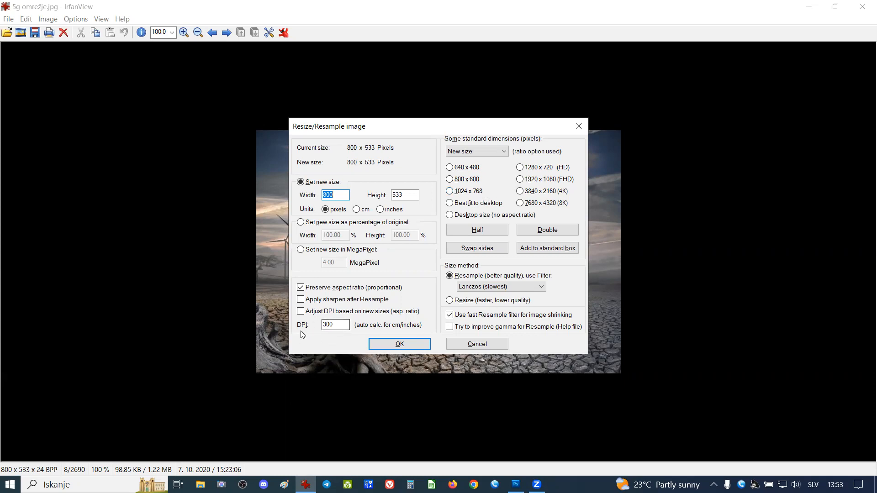
click(337, 325)
double_click(330, 325)
text(72)
double_click(325, 325)
text(96)
click(397, 342)
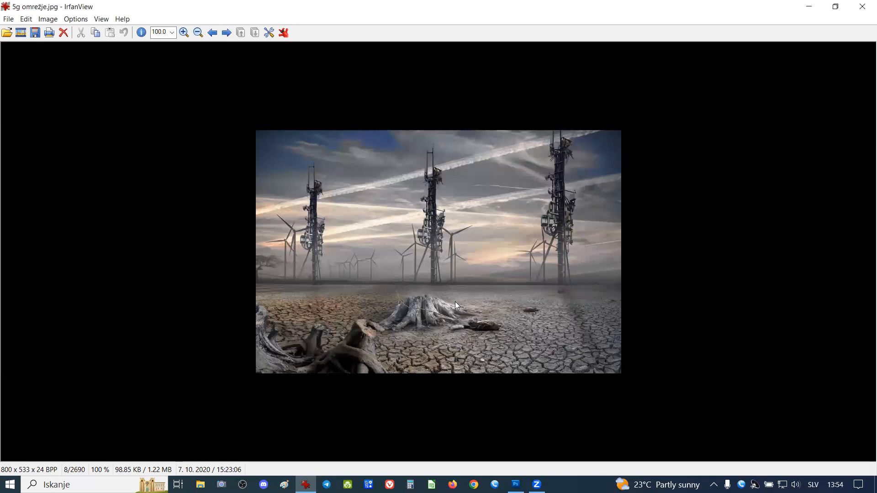
click(863, 8)
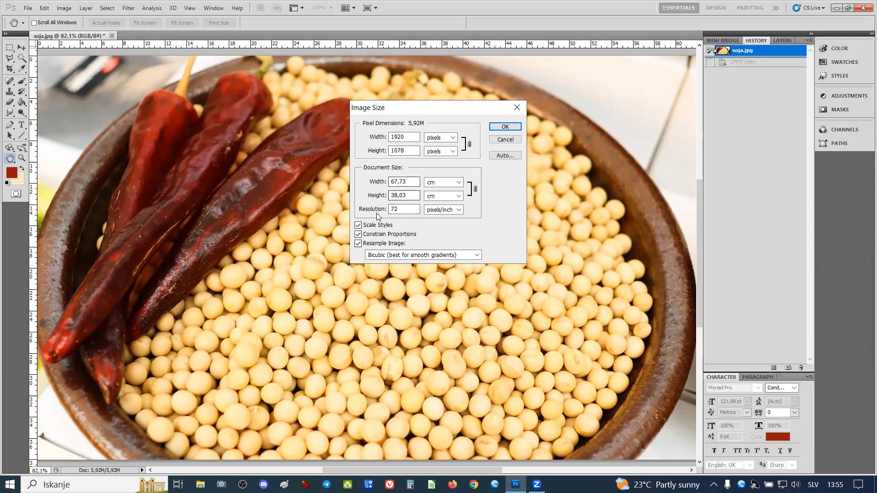
- Try a resolution of 300 pixels/inch in the Image Size settings and set it back to 72
double_click(403, 209)
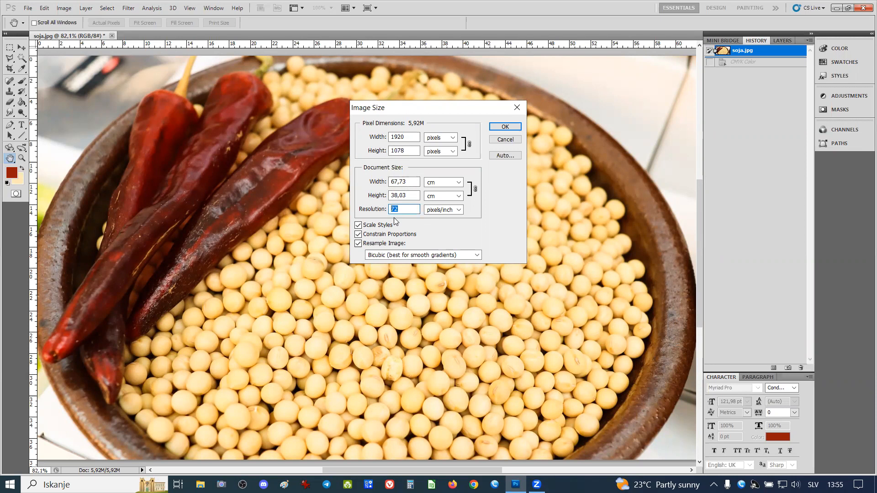
text(300)
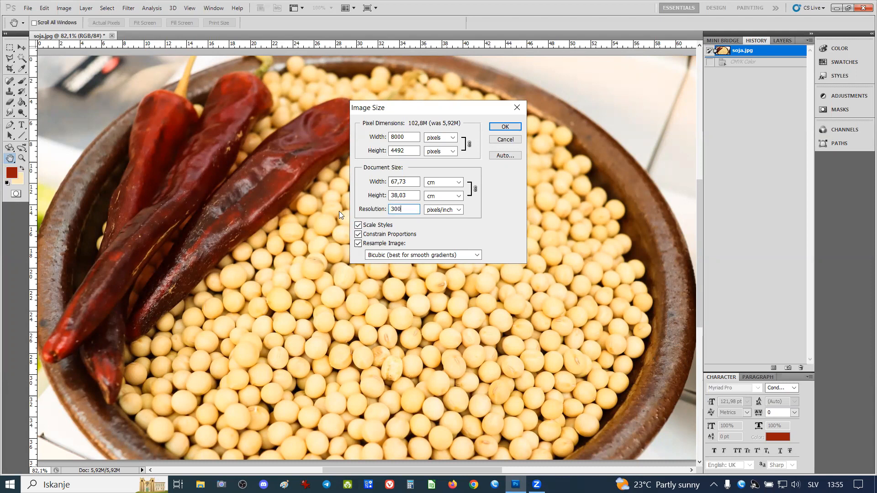
drag(402, 210, 366, 204)
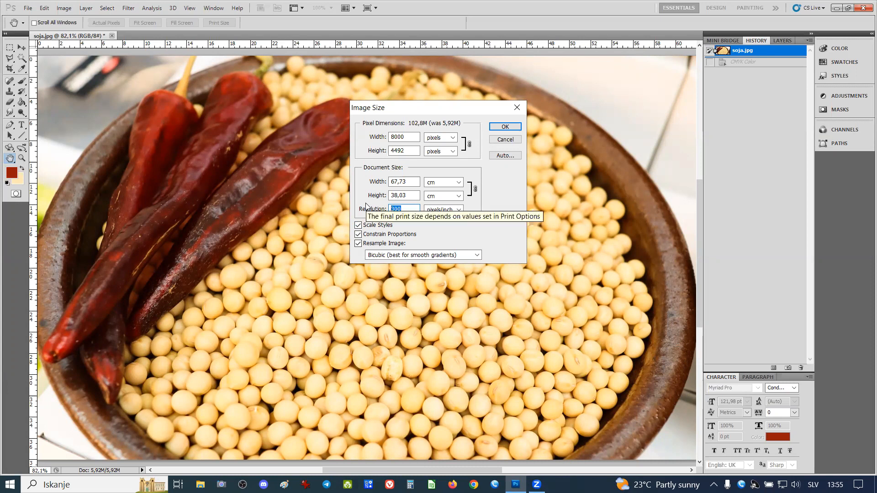
text(72)
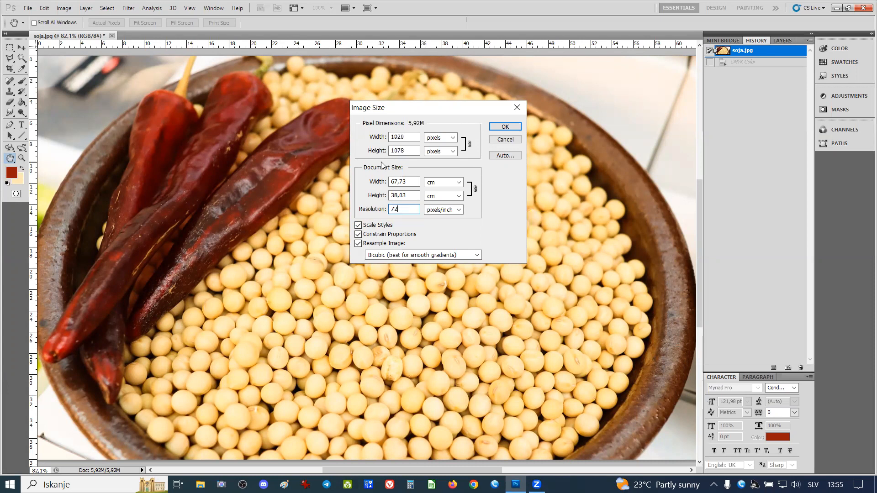
- Resize soja.jpg to a width of 800 pixels with constrained proportions
double_click(398, 141)
text(800)
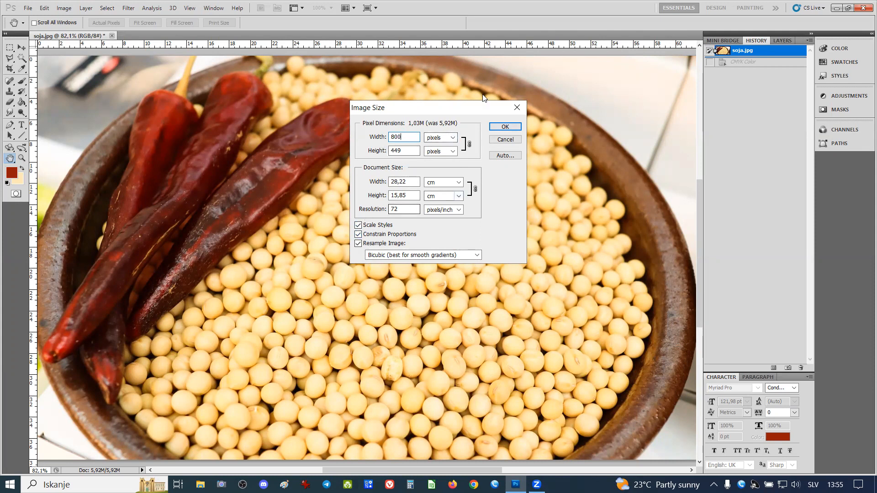
click(506, 127)
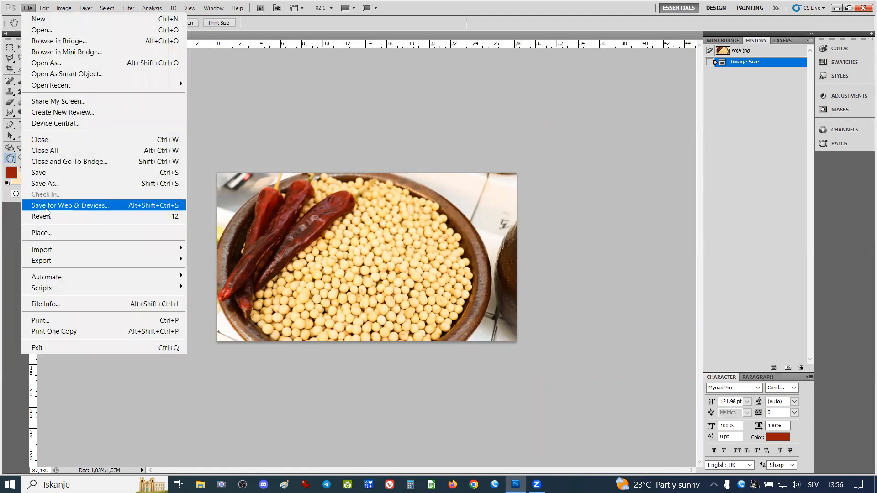
- Start a Save for Web & Devices export, keep JPEG as the format, and raise the quality to 80
click(66, 207)
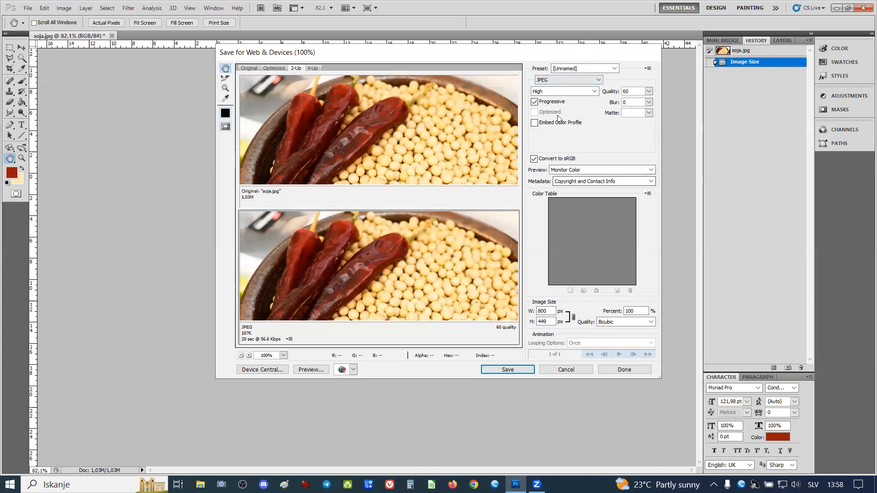
click(599, 81)
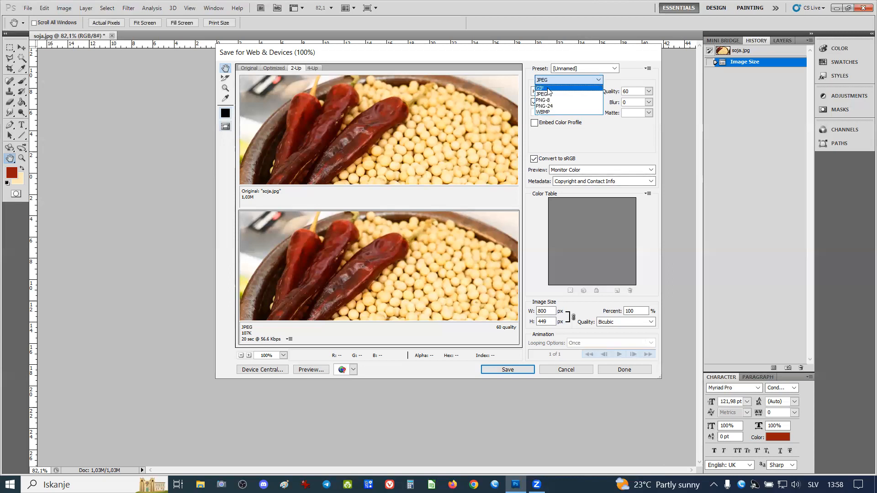
click(599, 81)
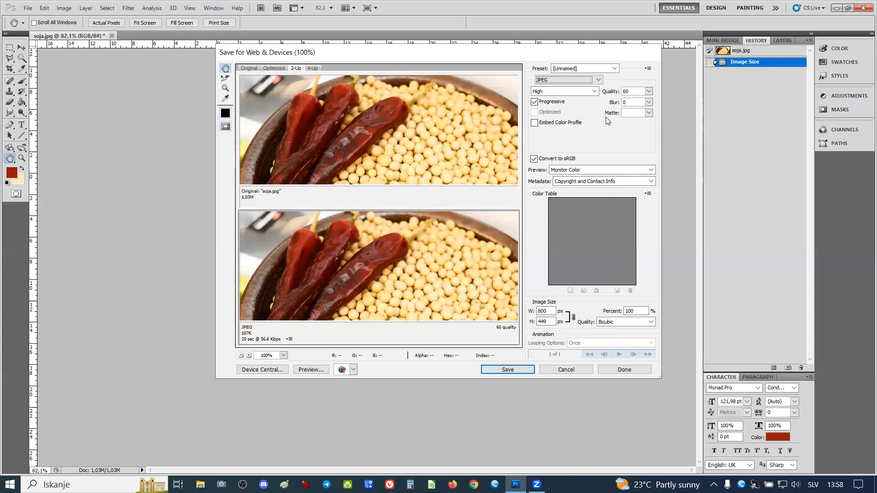
click(649, 91)
drag(632, 106, 641, 107)
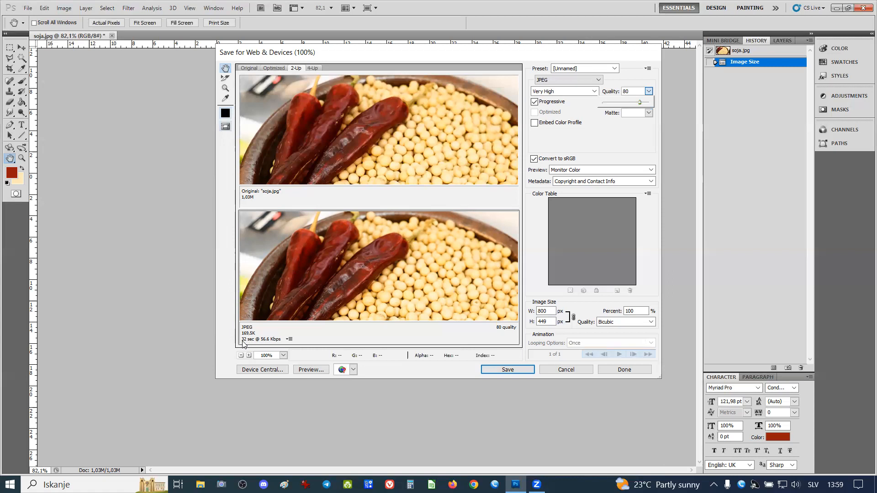
- Set the JPEG quality to 60 and cancel the web export
double_click(628, 92)
text(60)
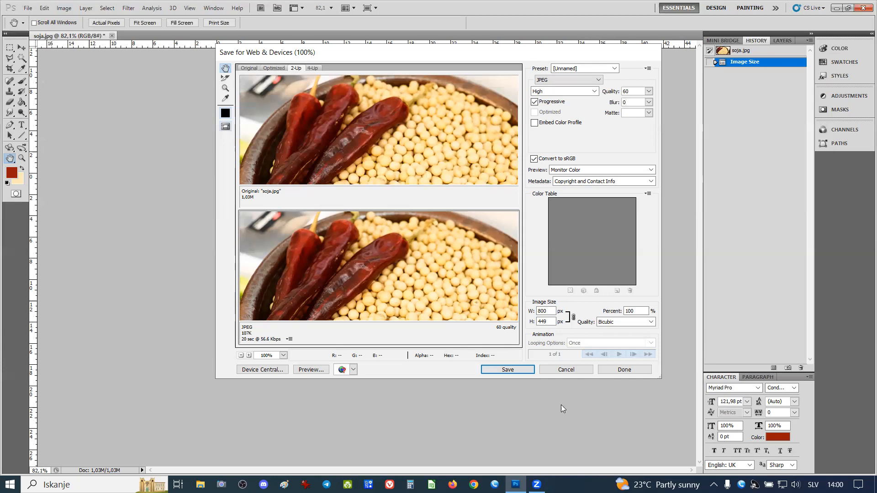
click(574, 370)
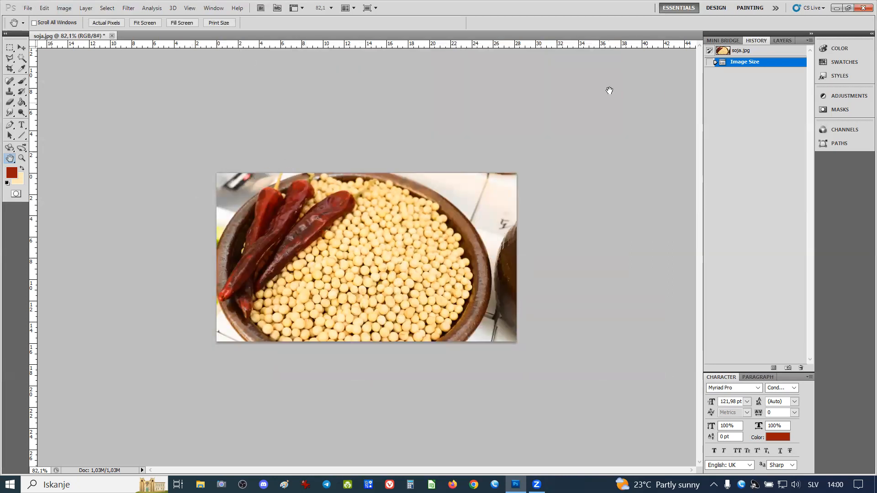
- Restore the original soja.jpg snapshot from the history and convert the image to CMYK Color mode, accepting the default profile
click(731, 54)
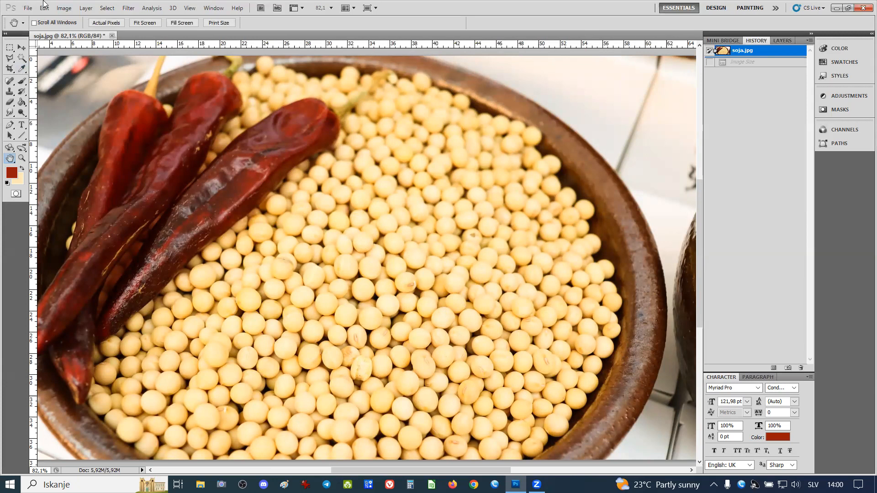
click(27, 8)
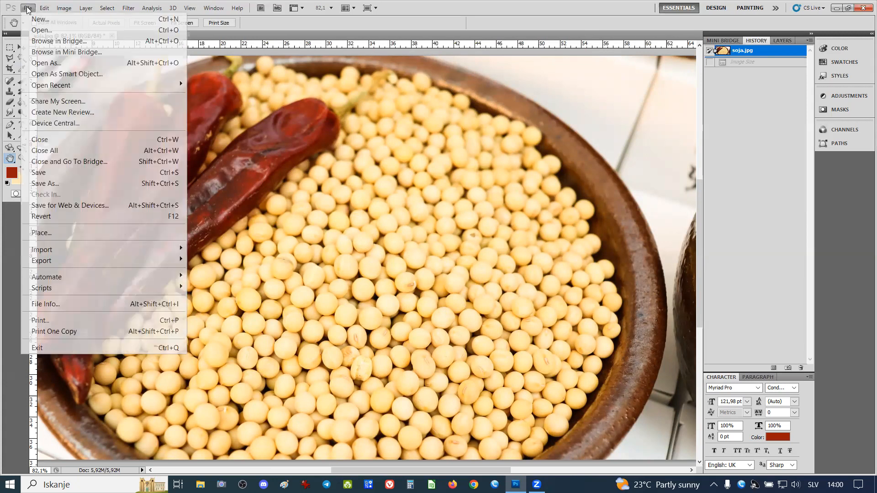
mouse_move(58, 8)
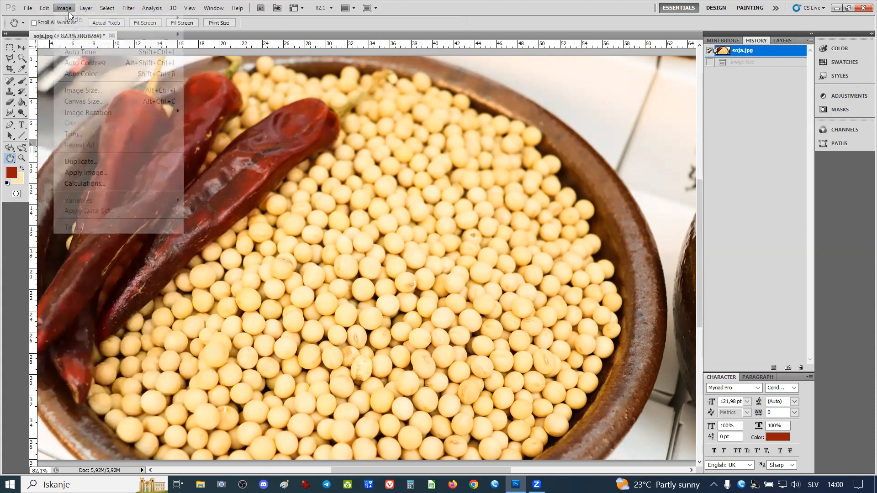
mouse_move(71, 22)
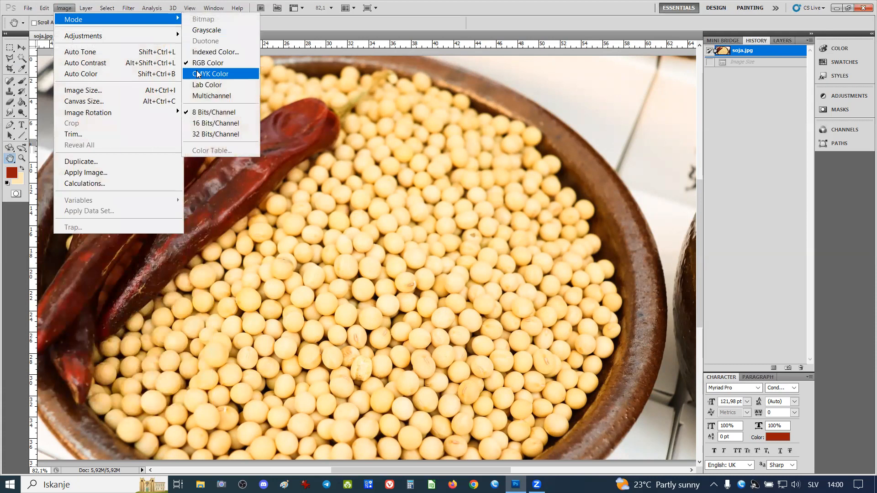
click(204, 74)
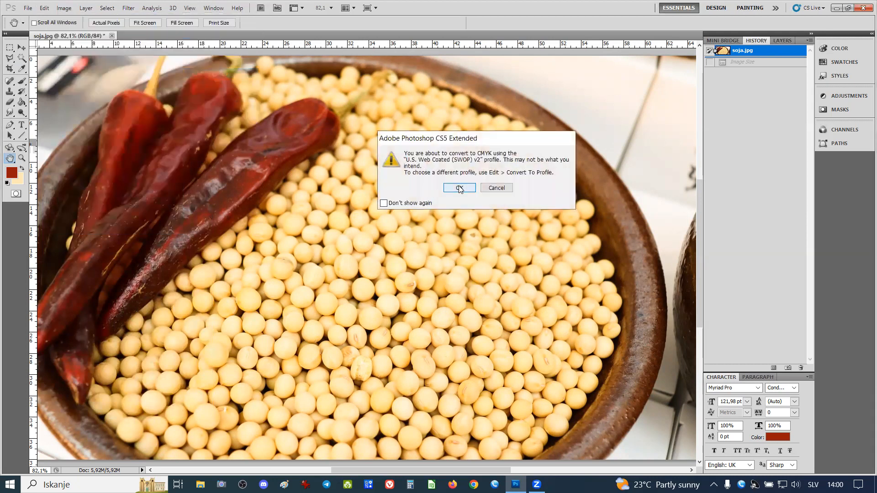
click(460, 189)
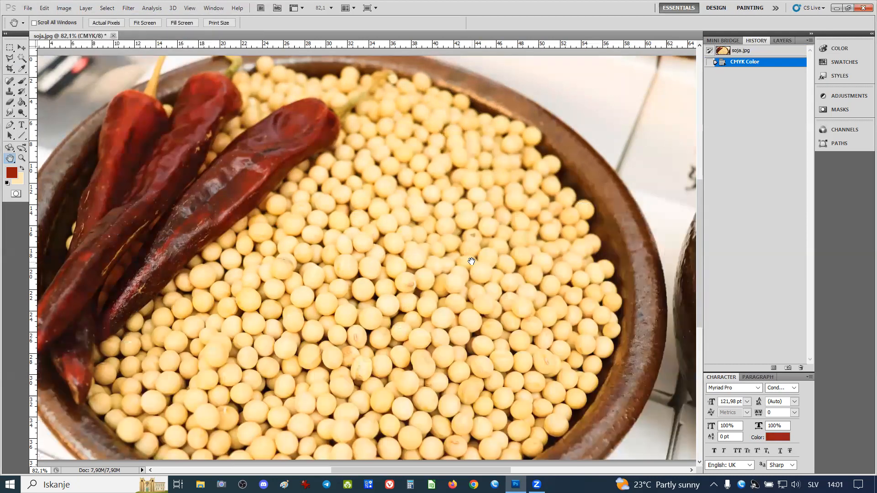
- Open the image size settings, switch the document size units to mm, and set the resolution to 300 pixels/inch
click(65, 8)
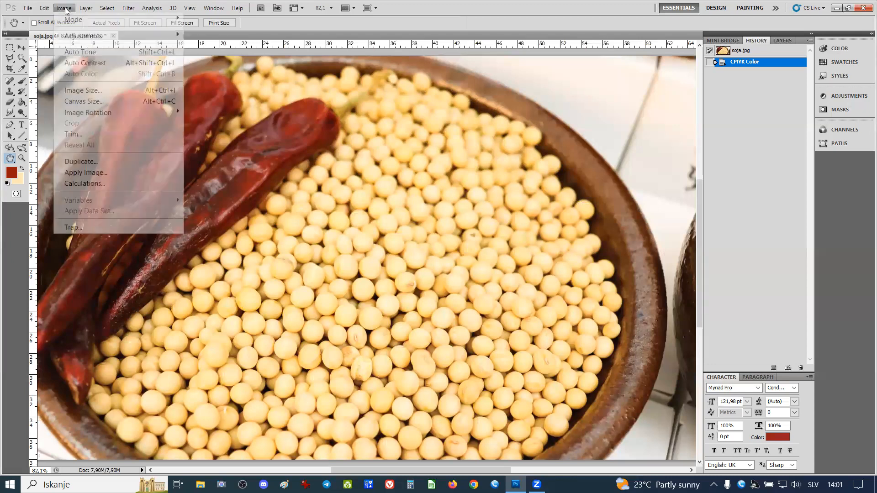
click(80, 90)
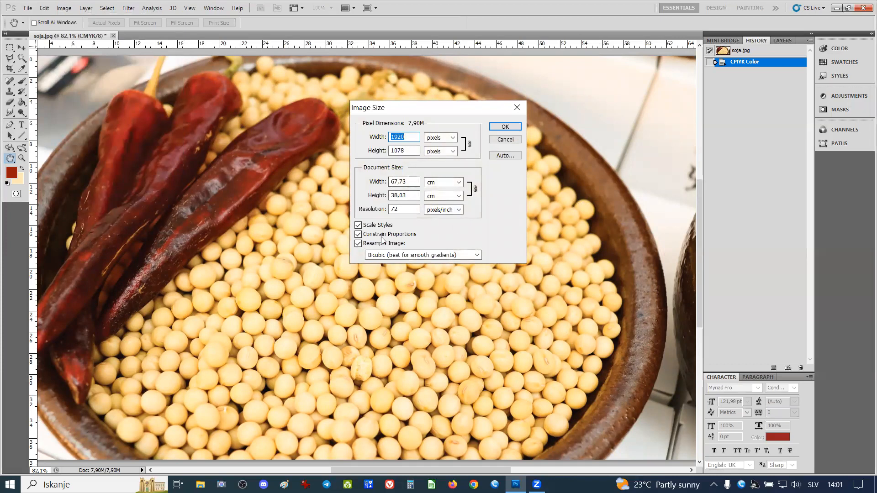
double_click(408, 209)
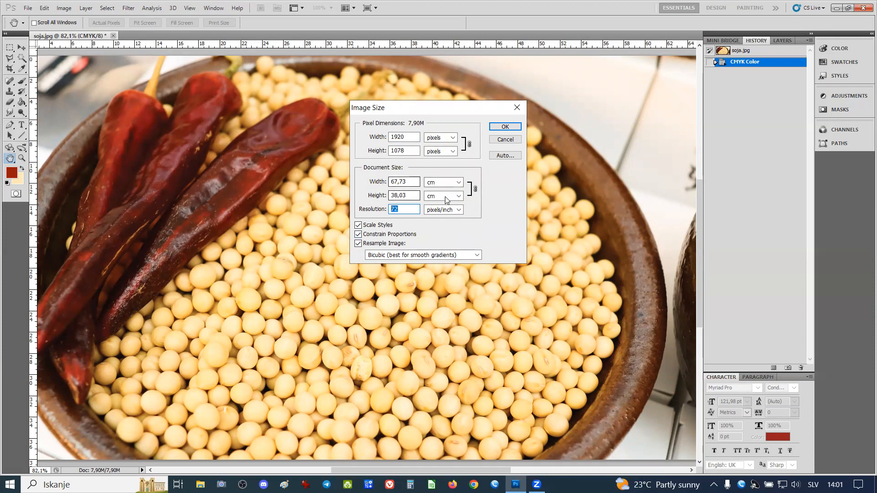
click(458, 183)
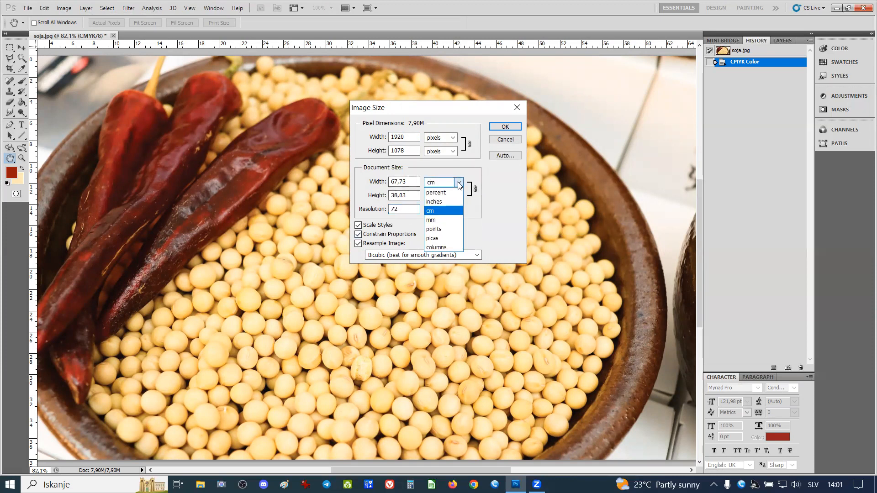
click(438, 220)
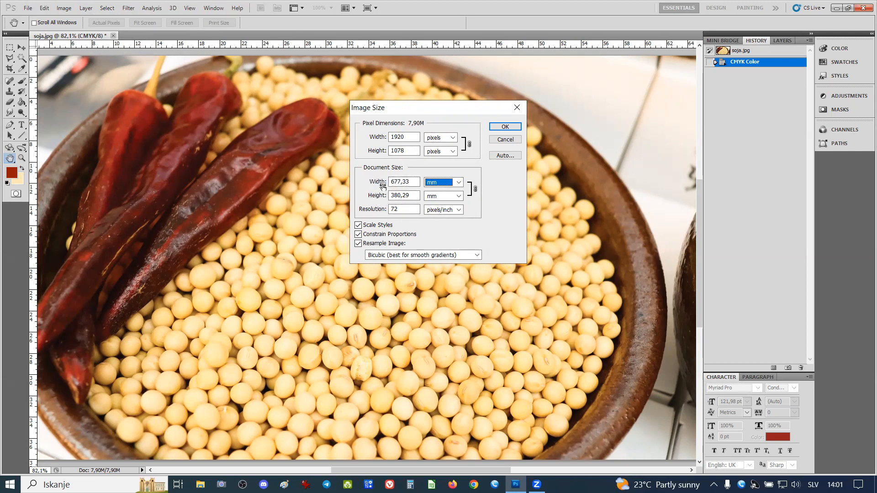
double_click(401, 209)
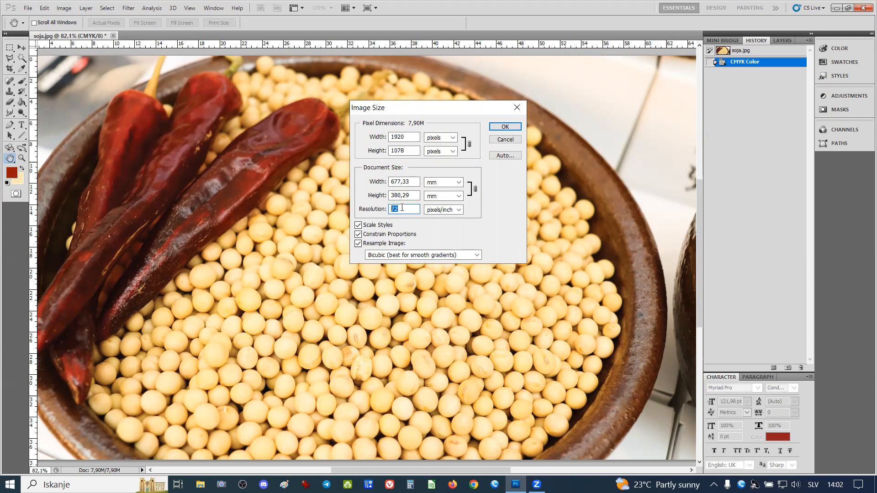
text(300)
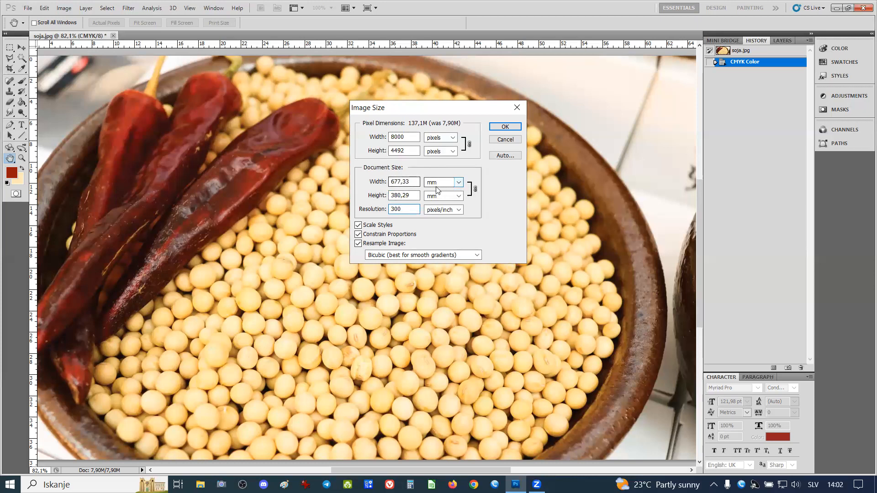
- Set the document width to 10 cm, keep Bicubic (best for smooth gradients) resampling, and apply the resize
click(459, 185)
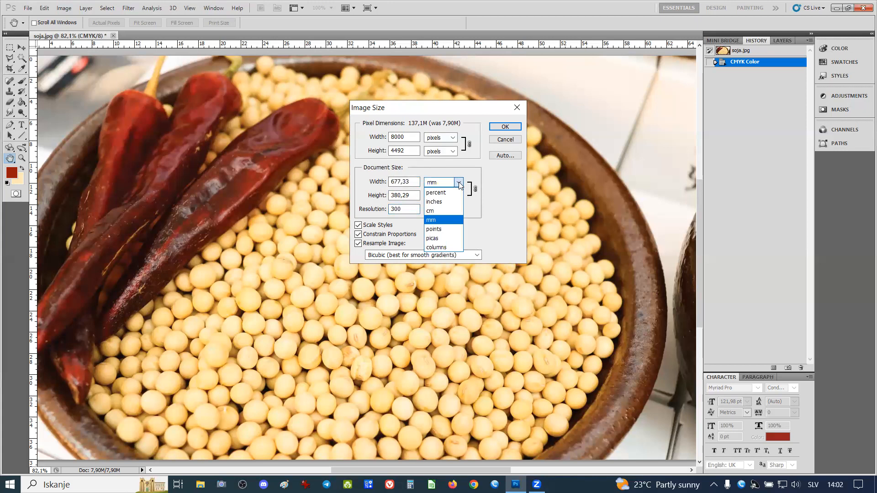
click(437, 211)
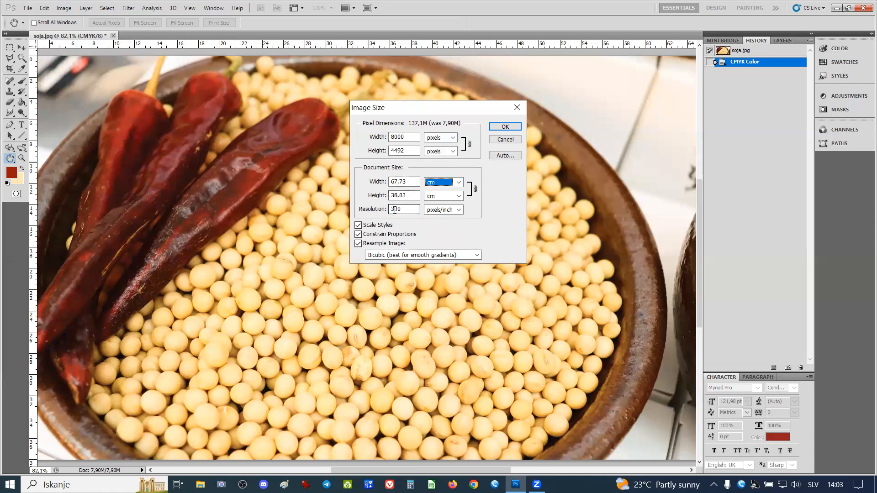
double_click(407, 180)
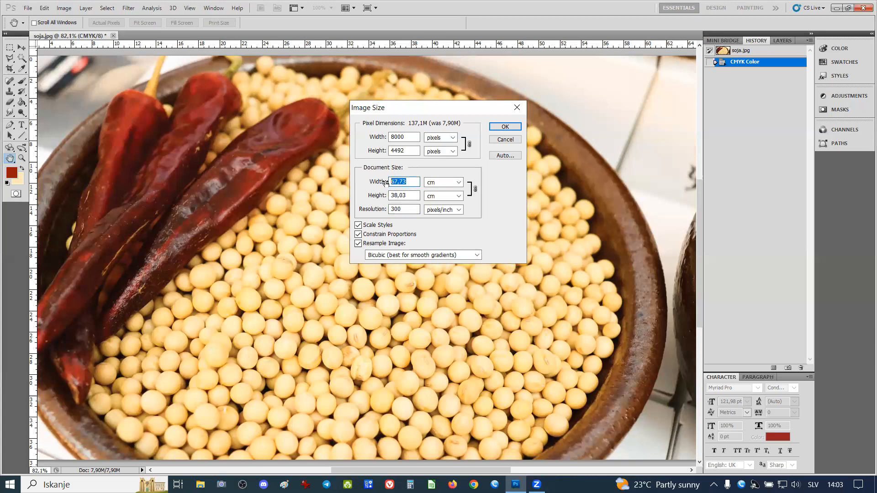
text(10)
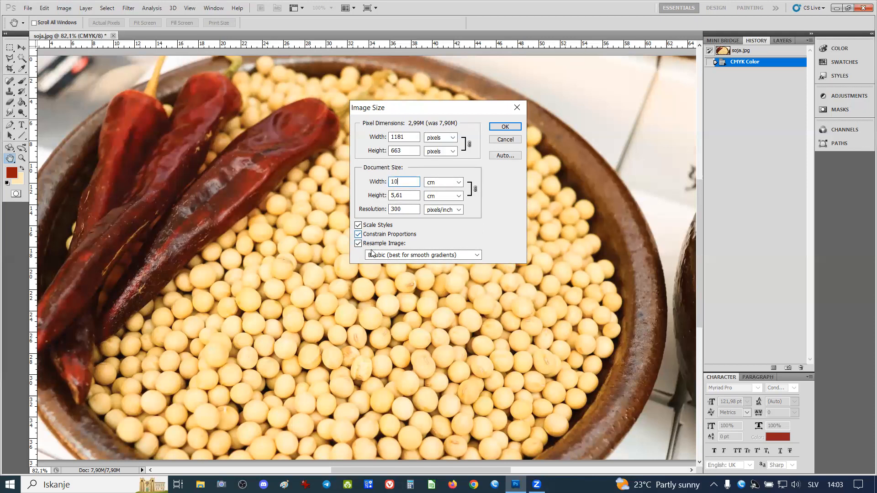
click(479, 254)
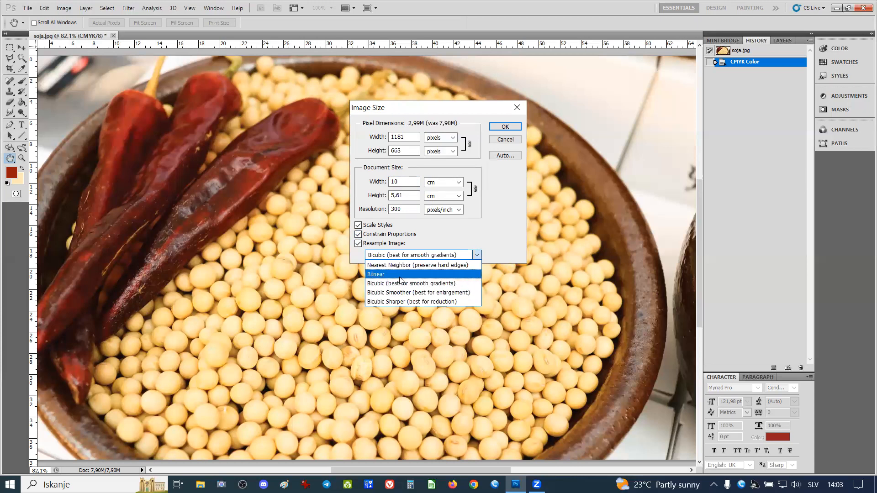
click(383, 283)
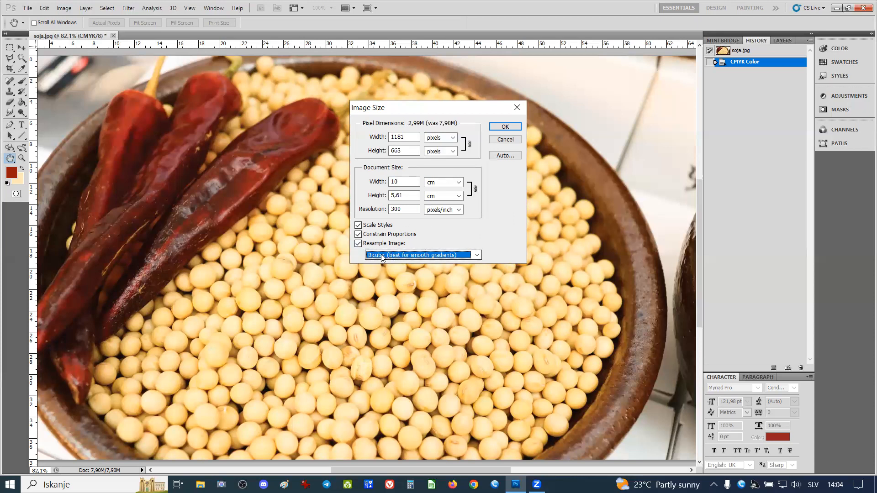
click(506, 127)
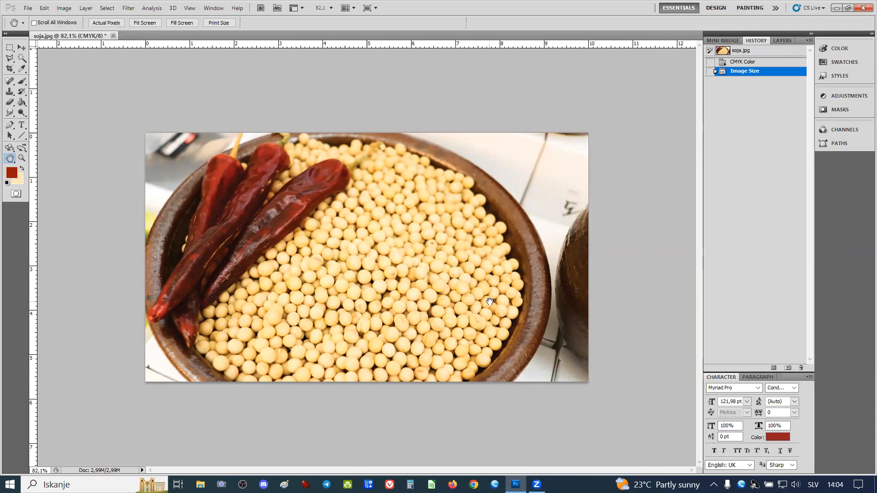
- Start saving a copy of the resized CMYK image under a new format, choose TIFF, and cancel the save
click(26, 8)
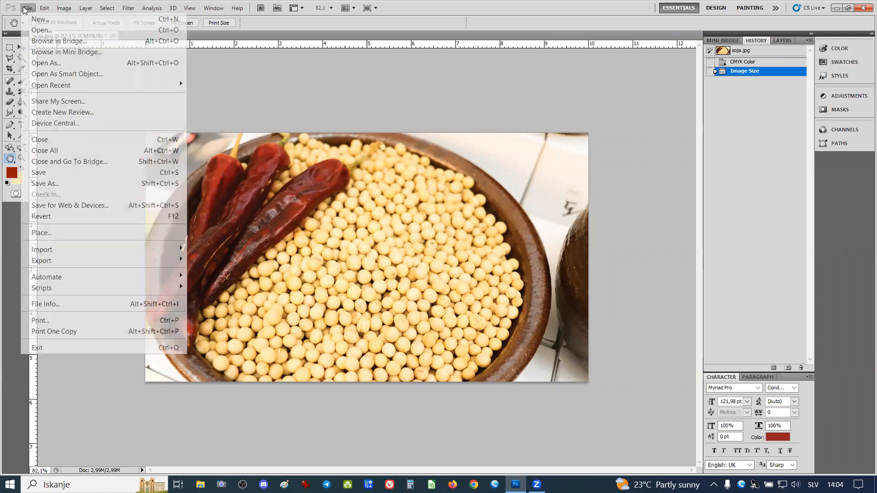
click(58, 187)
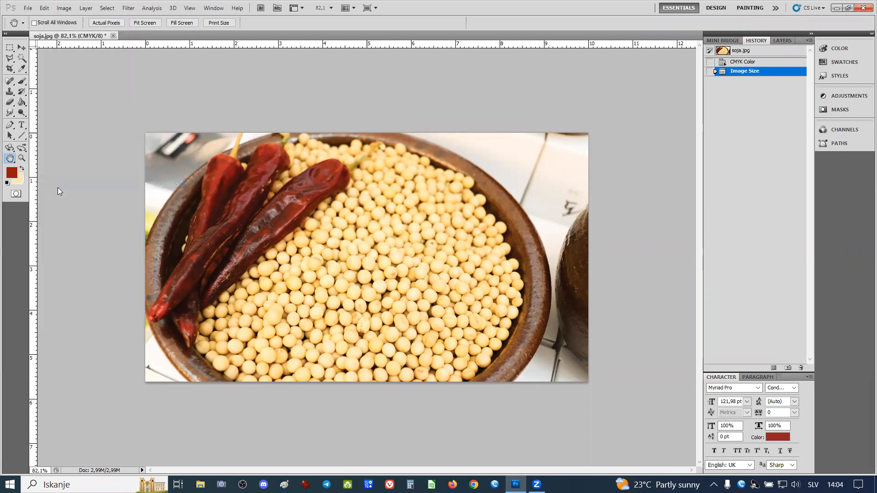
click(441, 266)
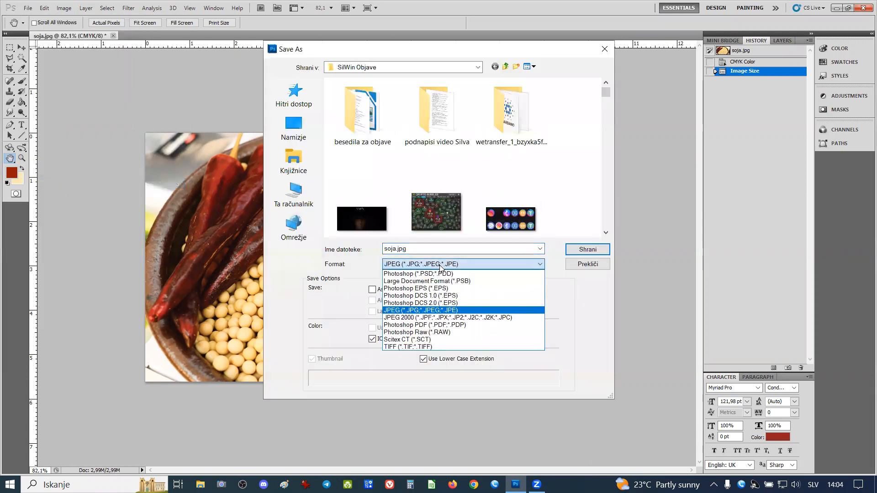
click(409, 347)
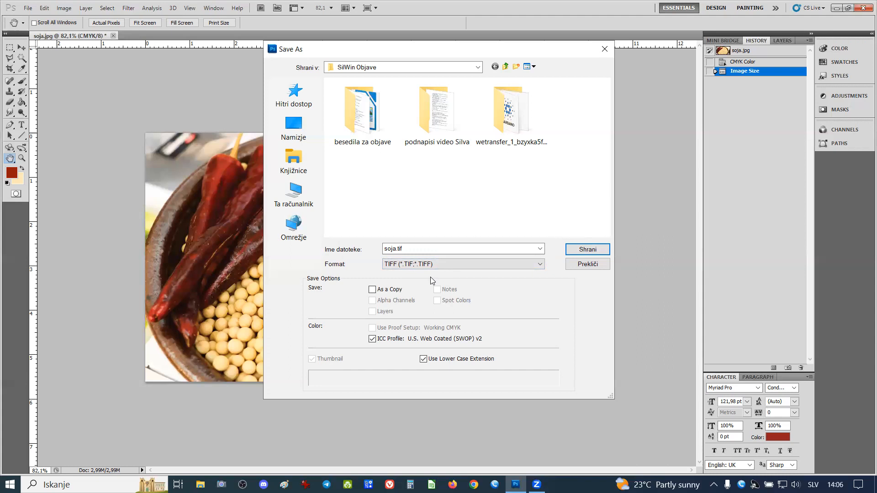
click(593, 260)
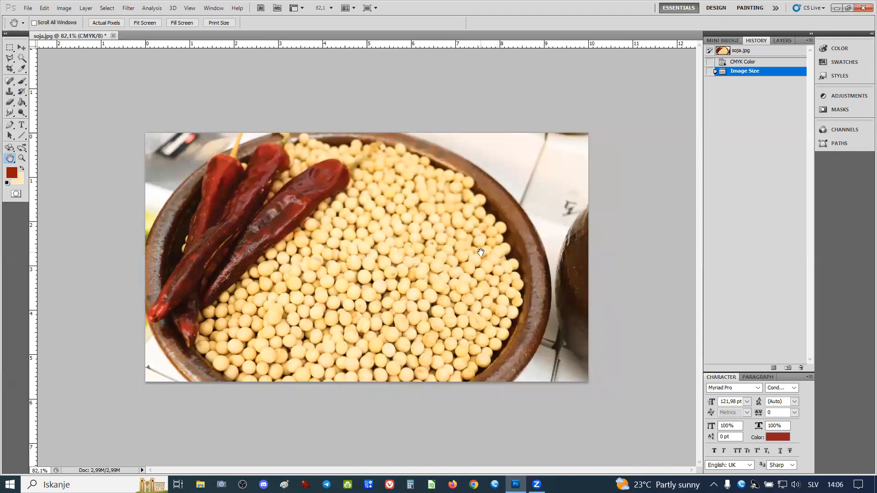